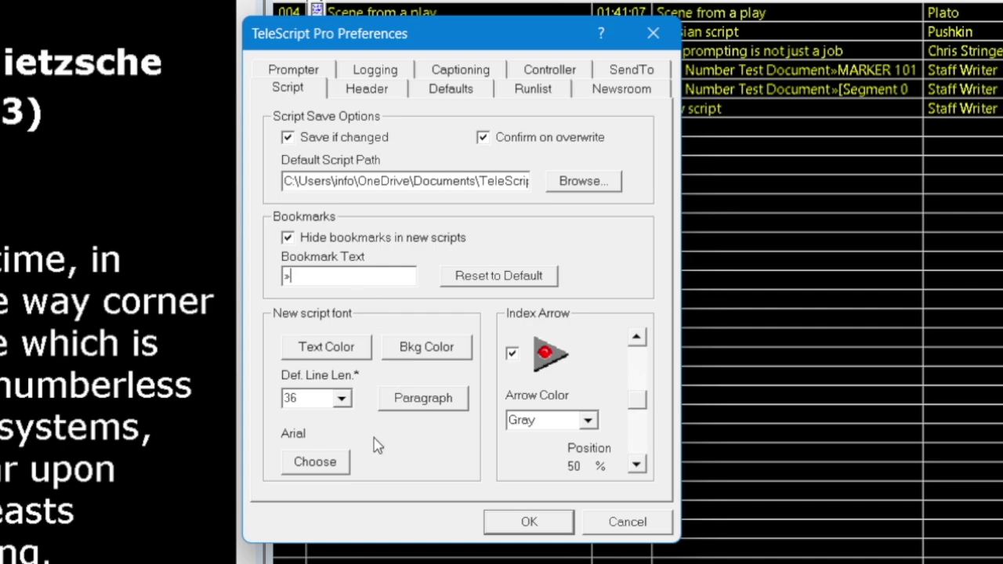
- Review the new-script font preferences: text color, background color, default line length and paragraph properties
{"action": "left_click", "coordinate": [331, 353]}
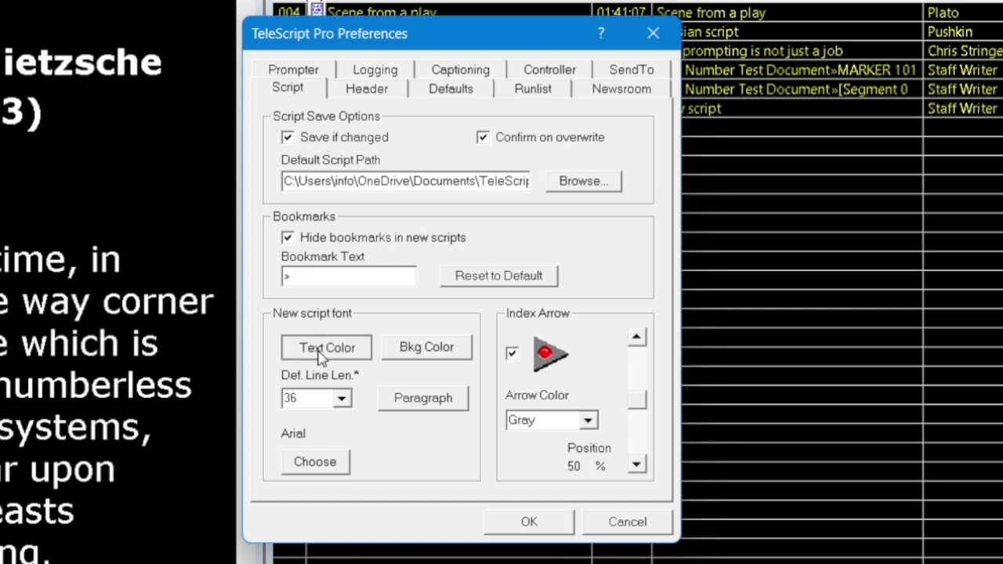
{"action": "left_click", "coordinate": [444, 352]}
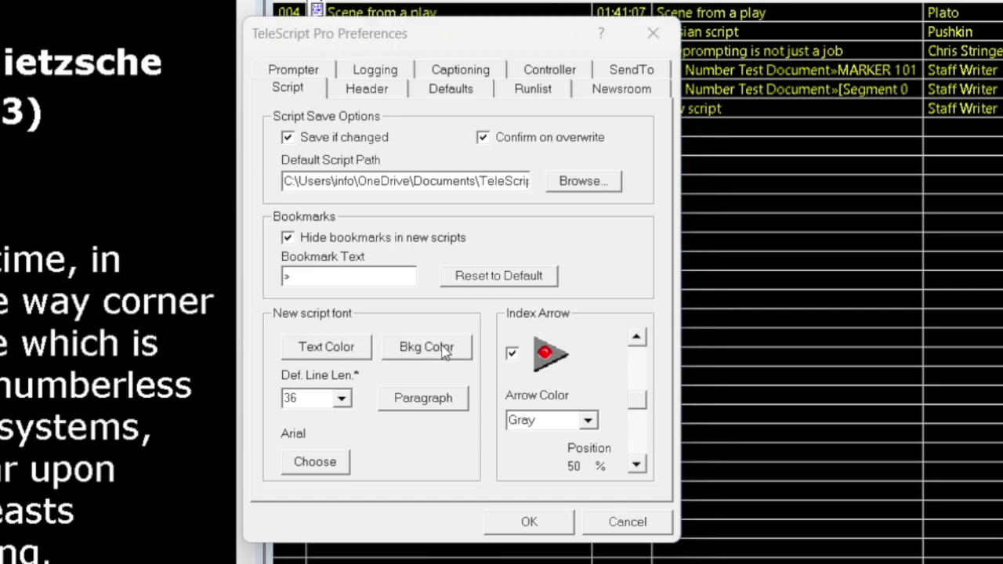
{"action": "left_click", "coordinate": [342, 399]}
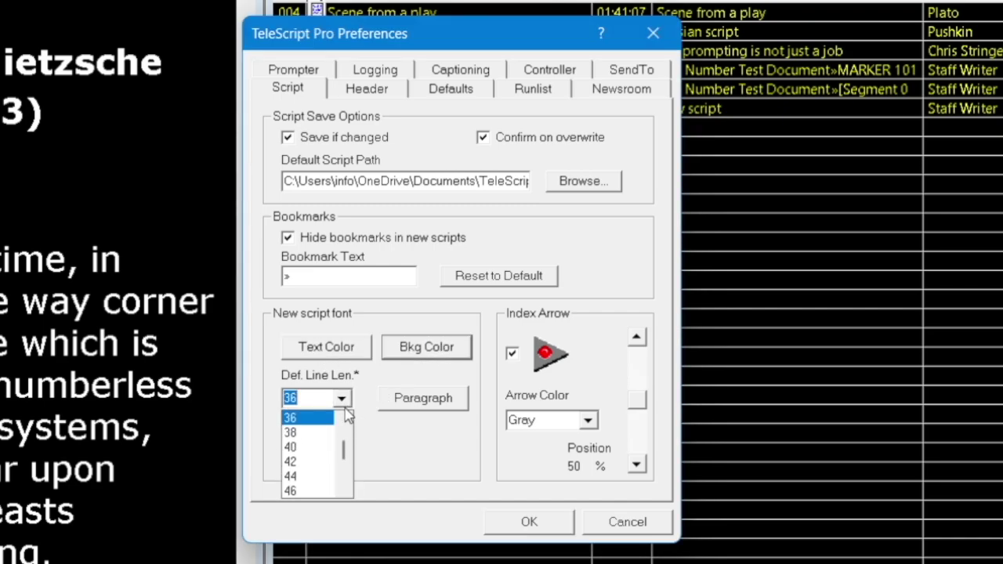
{"action": "left_click", "coordinate": [348, 414]}
{"action": "left_click", "coordinate": [420, 403]}
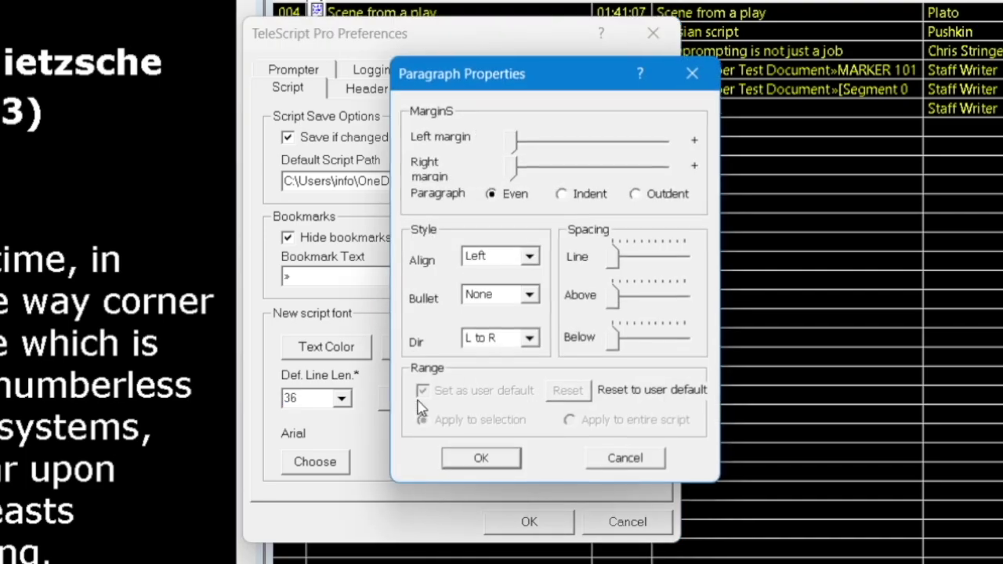
{"action": "left_click", "coordinate": [504, 464]}
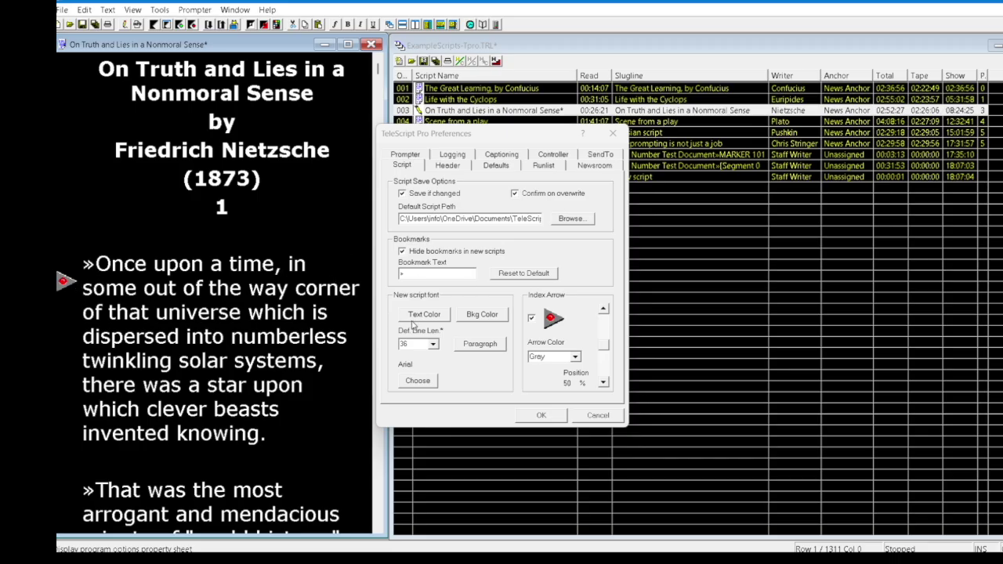
- Set the index arrow color to Blue and apply the preferences
{"action": "left_click", "coordinate": [576, 356]}
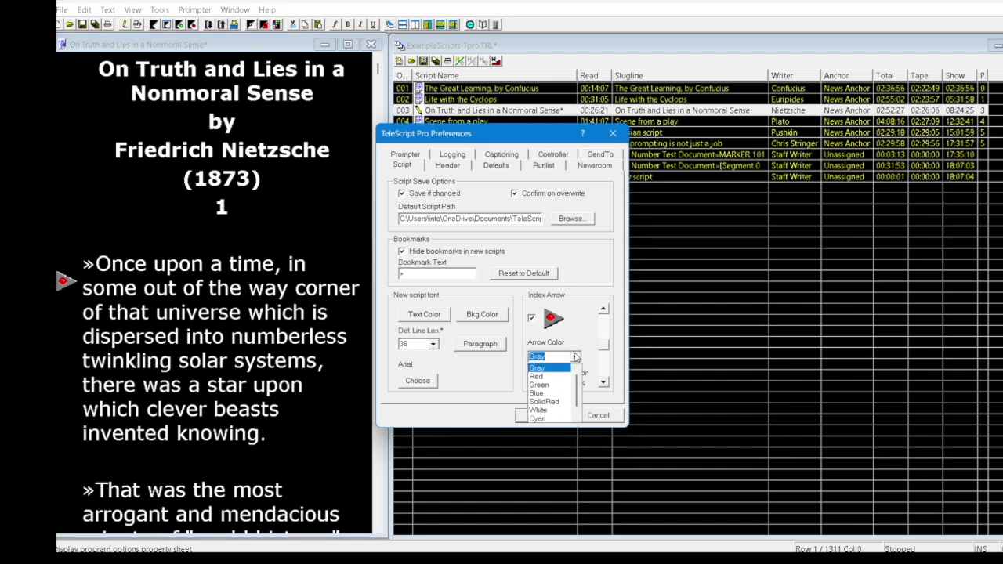
{"action": "left_click", "coordinate": [541, 393]}
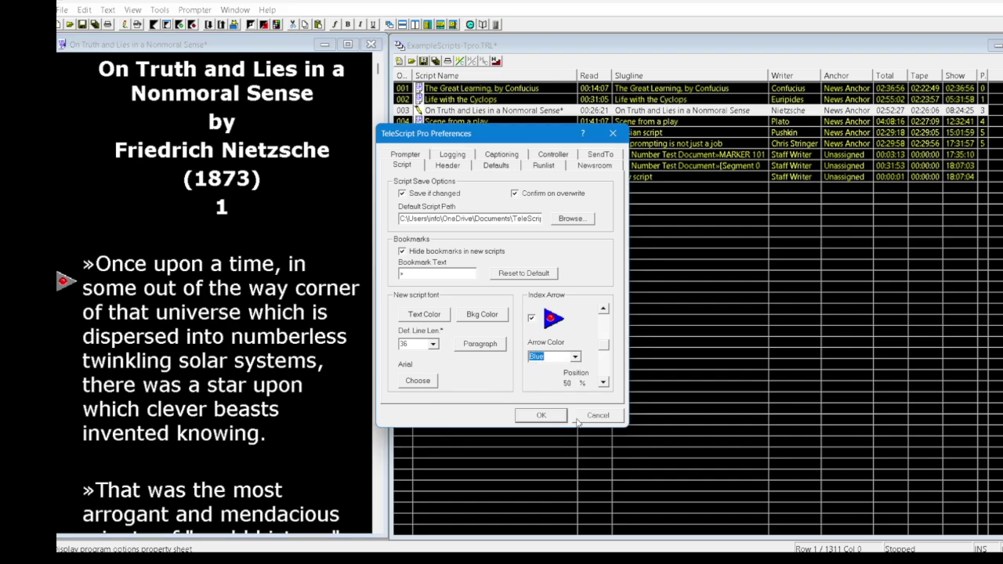
{"action": "left_click", "coordinate": [561, 420]}
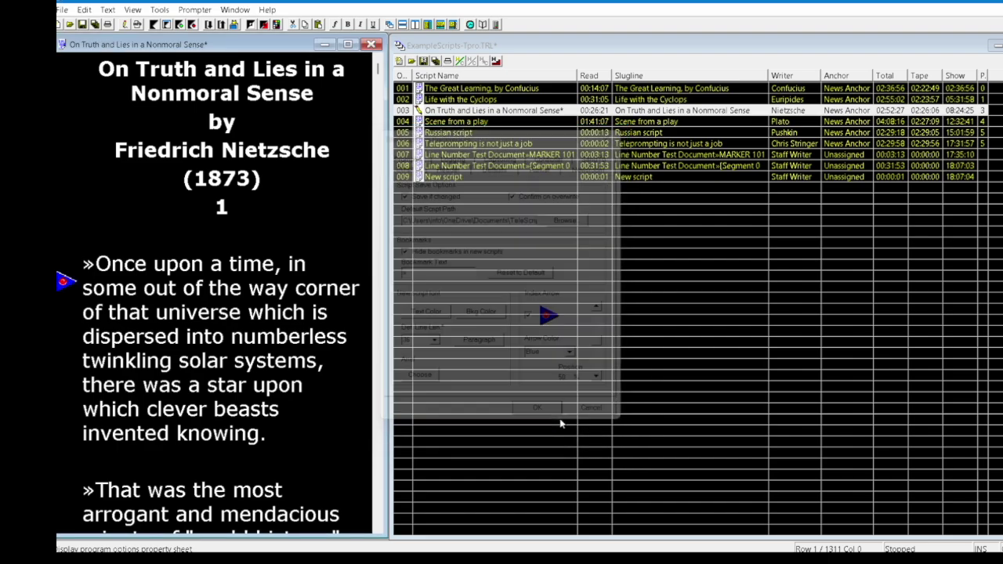
- Reopen the preferences and move the index arrow position up to 25 %, applying the change
{"action": "left_click", "coordinate": [160, 9]}
{"action": "left_click", "coordinate": [184, 24]}
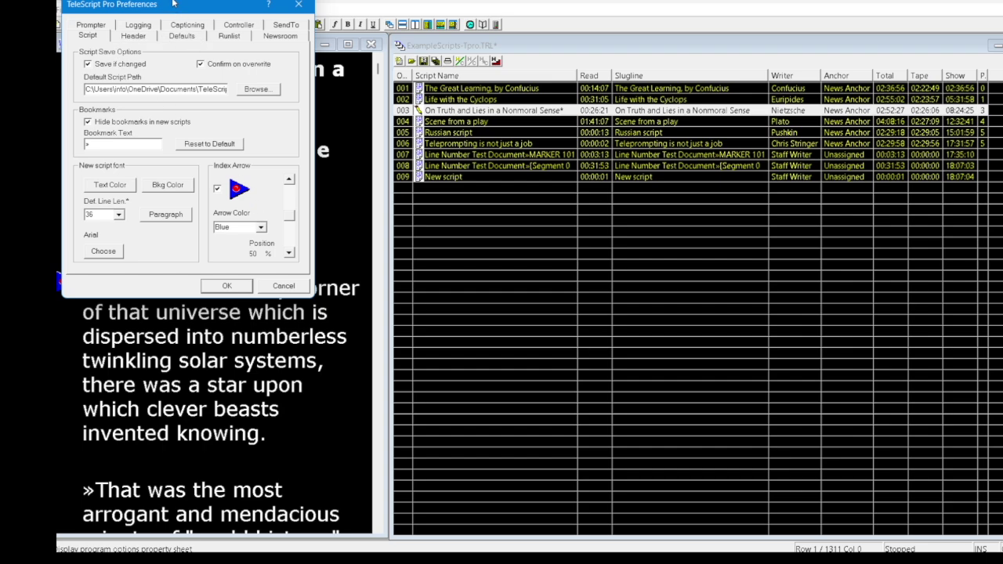
{"action": "left_click_drag", "start_coordinate": [173, 4], "coordinate": [538, 149]}
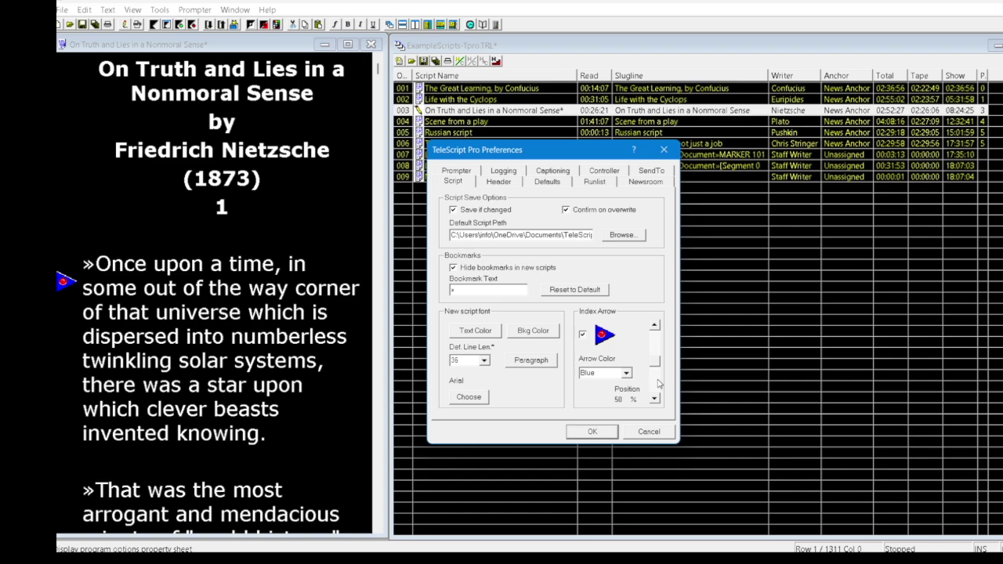
{"action": "left_click_drag", "start_coordinate": [654, 362], "coordinate": [655, 347]}
{"action": "left_click", "coordinate": [593, 432]}
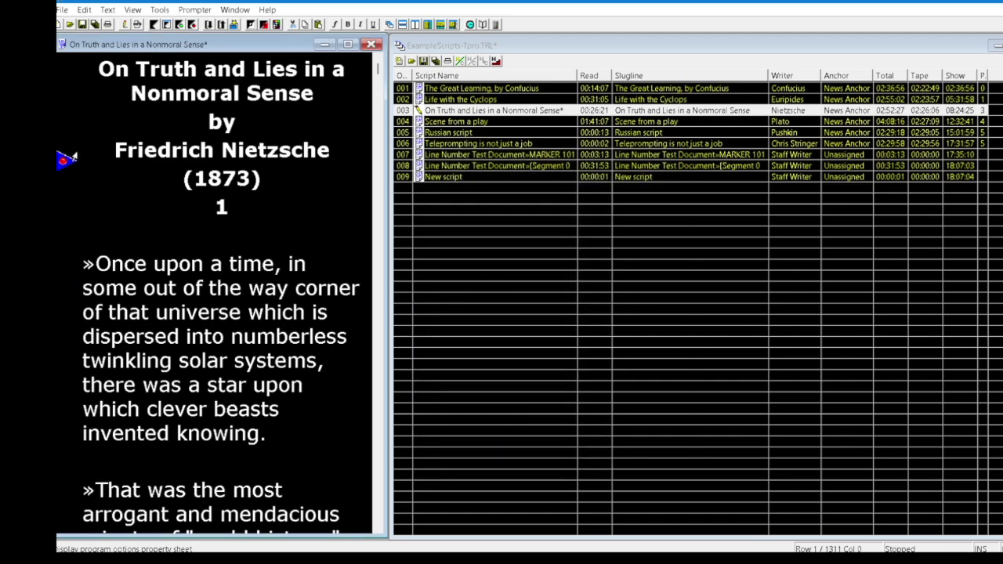
- Check the auto-header preferences for new scripts, accept them, and open the script "New script" from the runlist
{"action": "left_click", "coordinate": [160, 10]}
{"action": "left_click", "coordinate": [173, 24]}
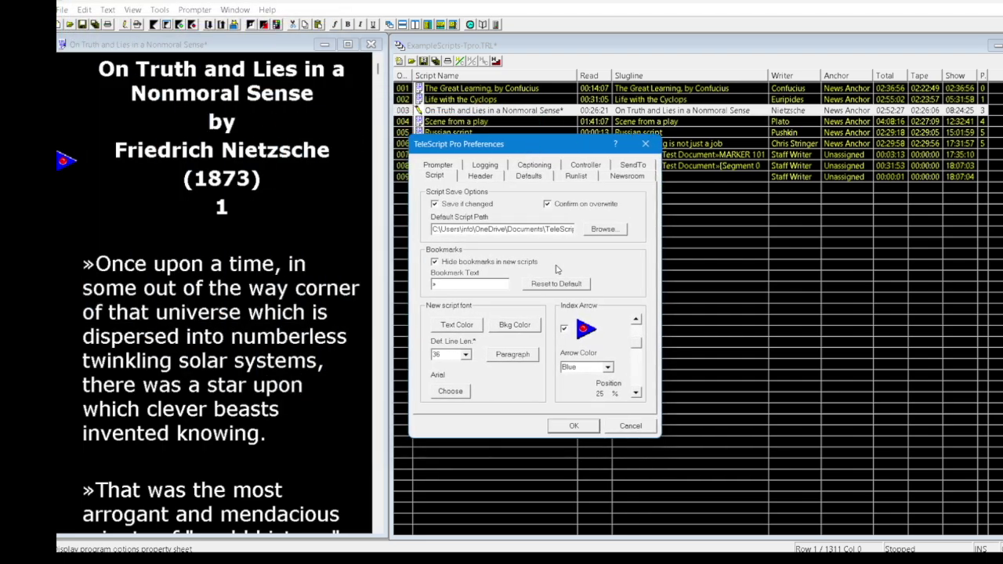
{"action": "left_click", "coordinate": [489, 177]}
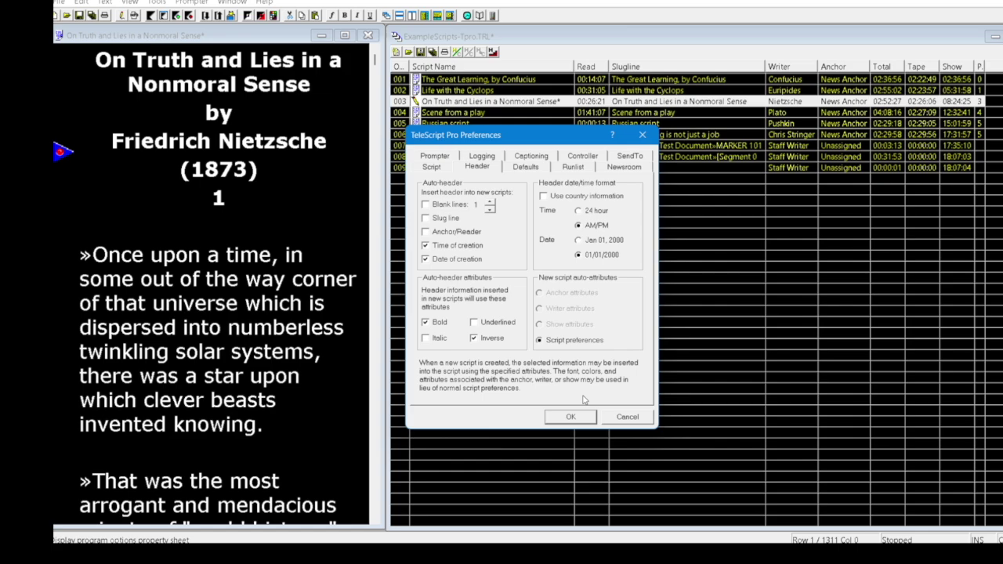
{"action": "left_click", "coordinate": [580, 416]}
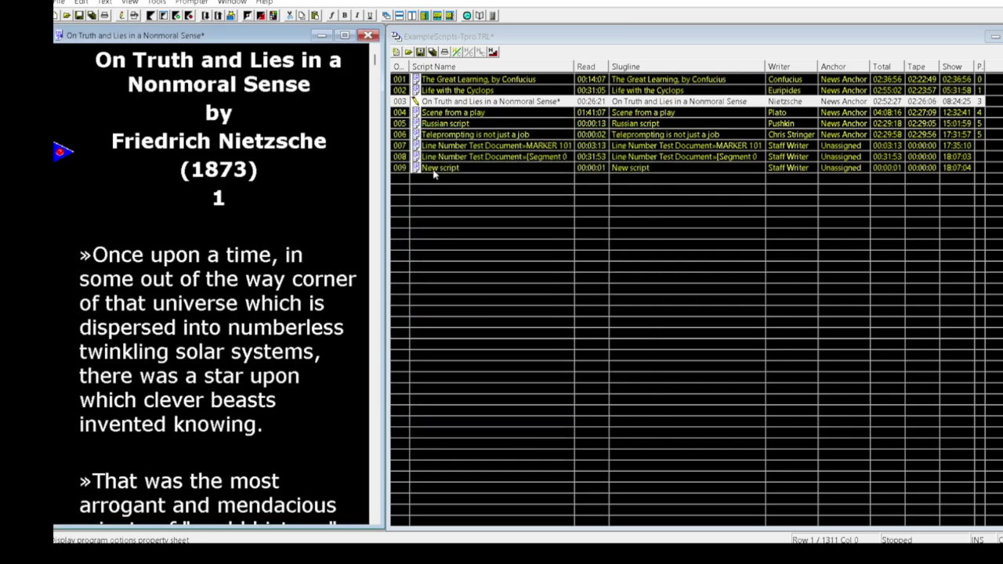
{"action": "left_click", "coordinate": [433, 170]}
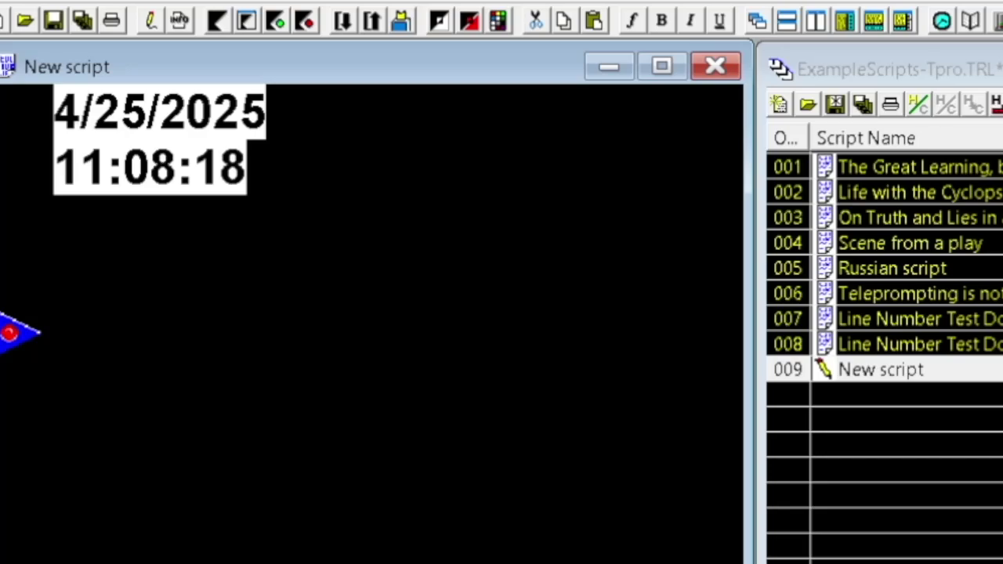
- Return to the preferences and examine the header date/time format and auto-header attribute options
{"action": "left_click", "coordinate": [236, 4]}
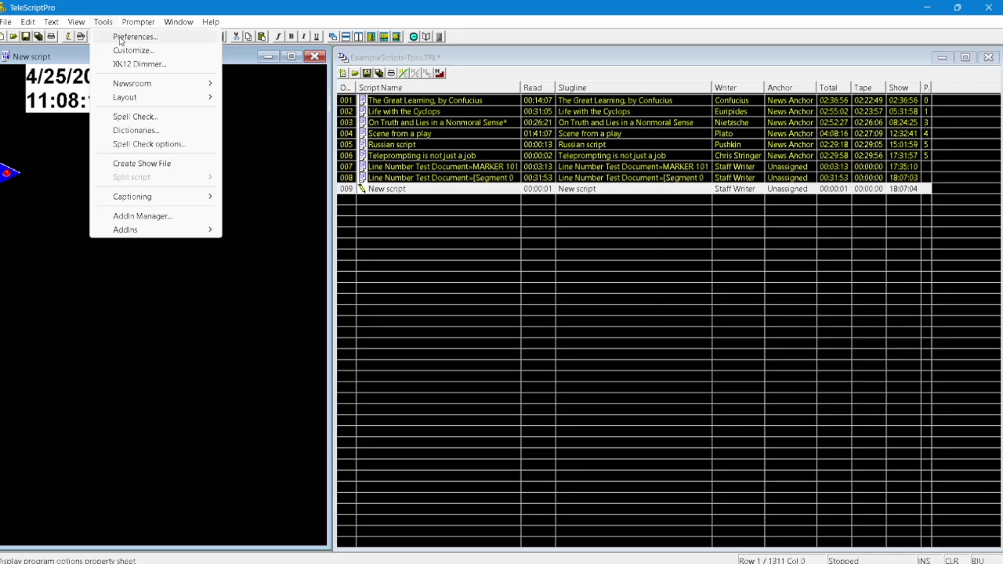
{"action": "left_click", "coordinate": [262, 20]}
{"action": "left_click_drag", "start_coordinate": [120, 16], "coordinate": [494, 169]}
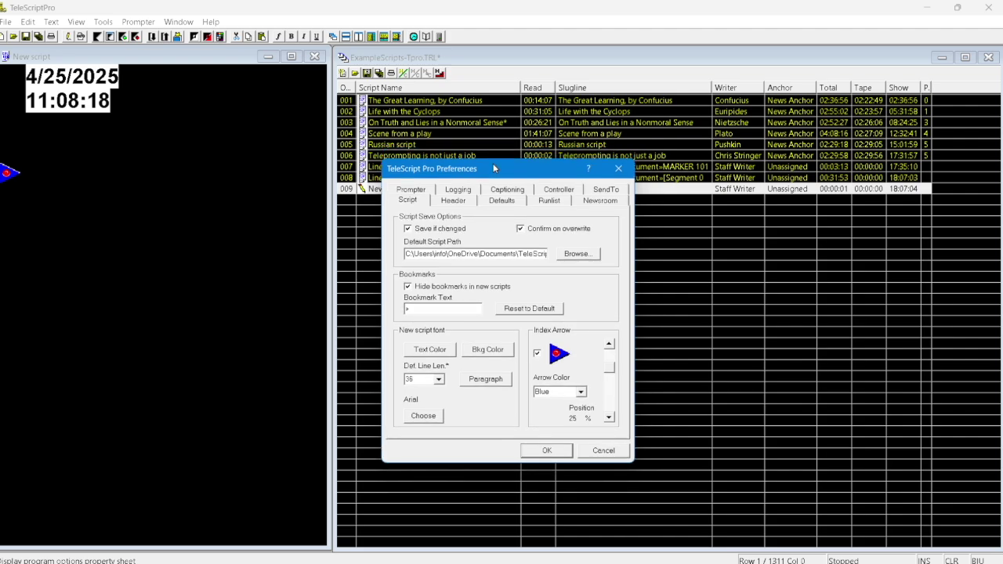
{"action": "left_click", "coordinate": [453, 200]}
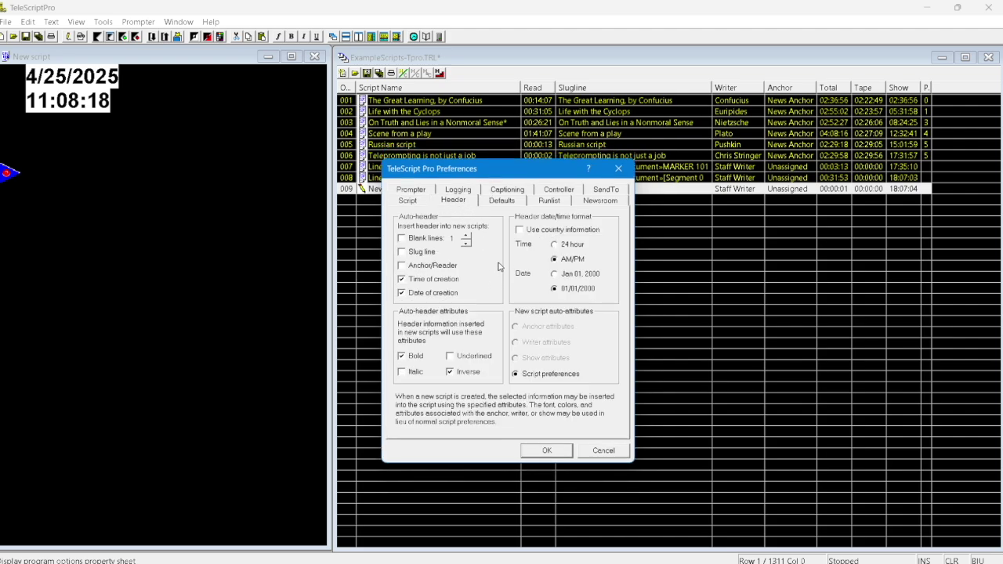
- Try enabling the default font and line length for scripts as they are loaded, and clear these options again
{"action": "left_click", "coordinate": [509, 205]}
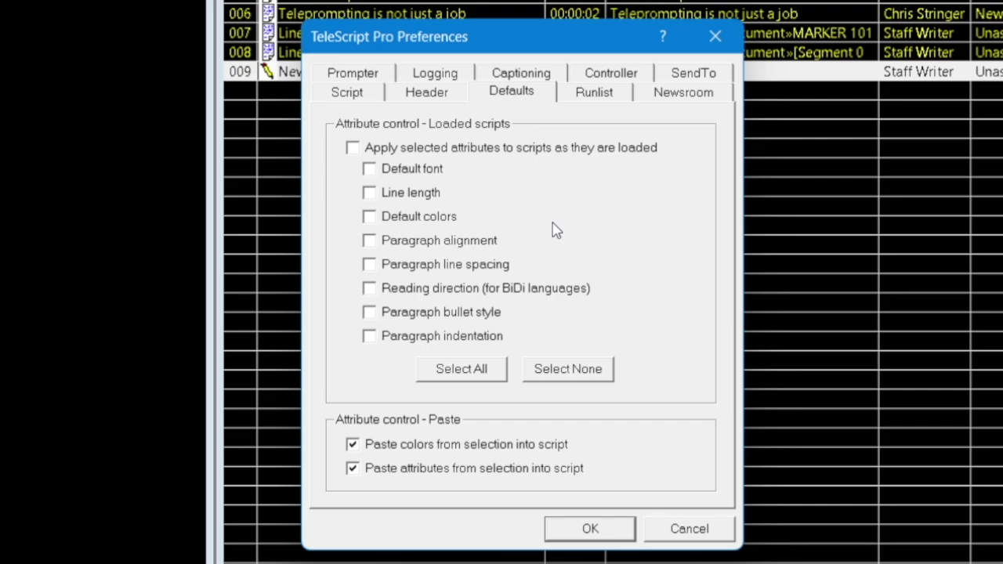
{"action": "left_click", "coordinate": [369, 171]}
{"action": "left_click", "coordinate": [369, 192]}
{"action": "left_click", "coordinate": [353, 147]}
{"action": "left_click", "coordinate": [353, 149]}
{"action": "left_click", "coordinate": [369, 170]}
{"action": "left_click", "coordinate": [370, 194]}
- Review the runlist preferences, including the timer types and runlist view modes, and look over the newsroom options
{"action": "left_click", "coordinate": [593, 94]}
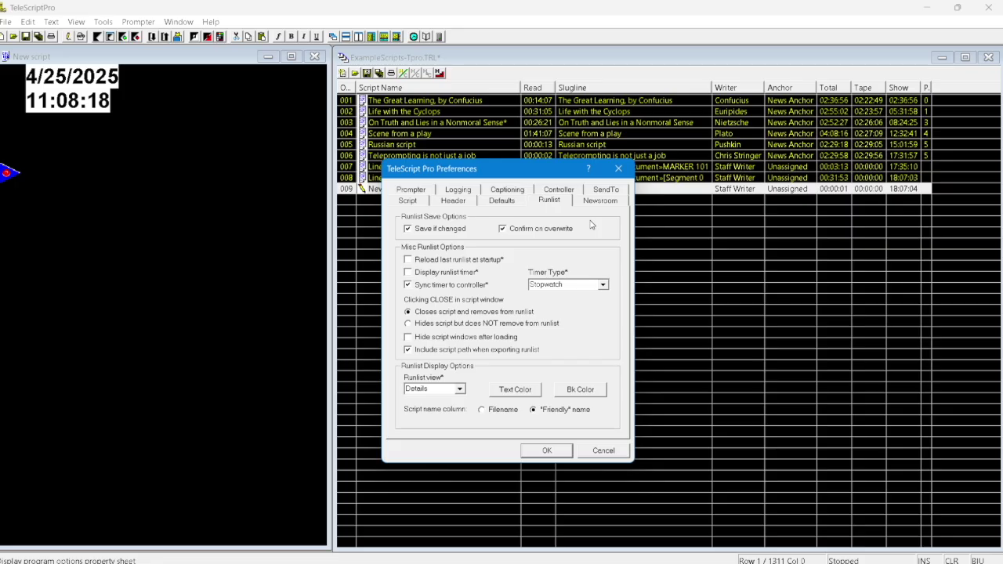
{"action": "left_click_drag", "start_coordinate": [511, 173], "coordinate": [172, 191]}
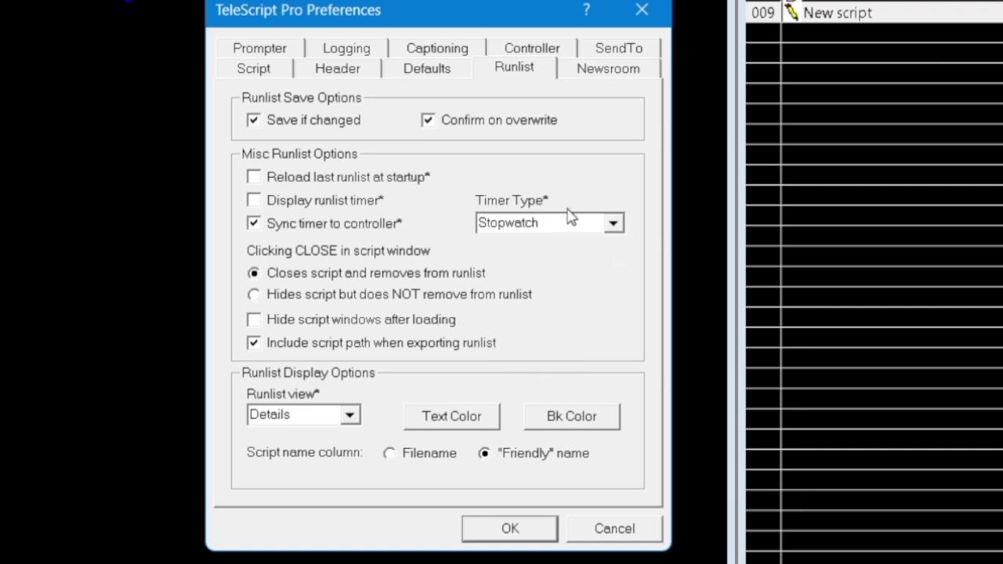
{"action": "left_click", "coordinate": [622, 233]}
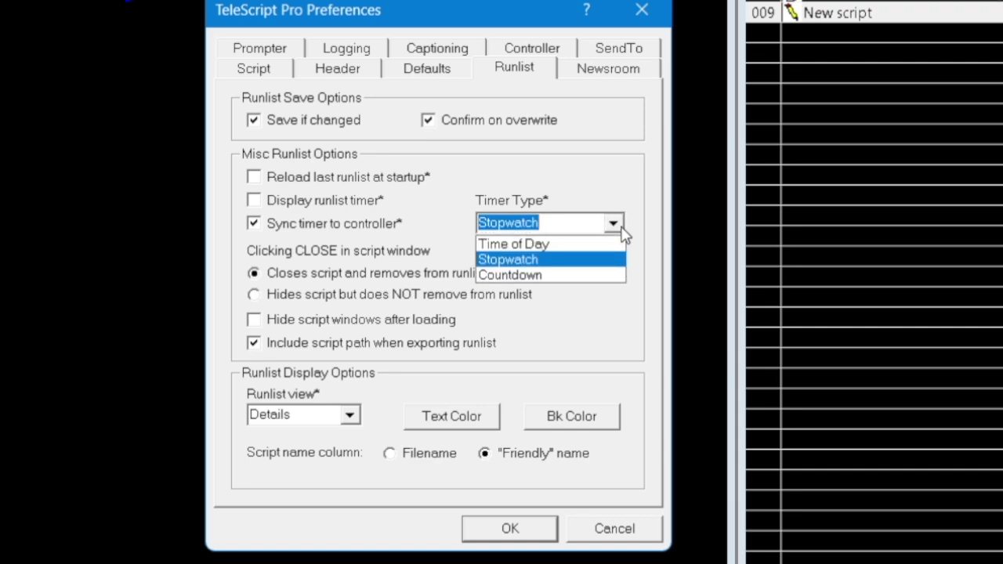
{"action": "left_click", "coordinate": [621, 229]}
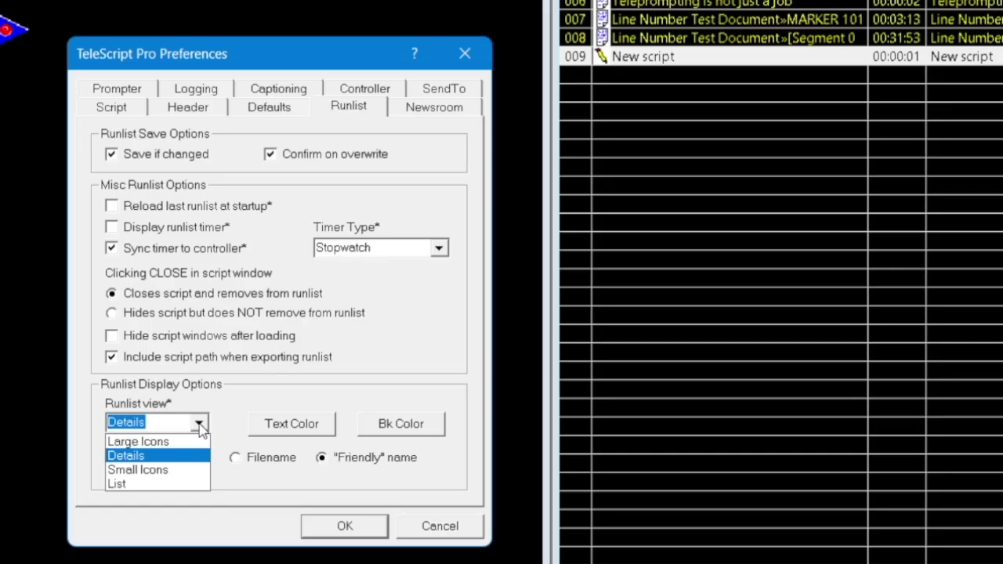
{"action": "left_click", "coordinate": [201, 429]}
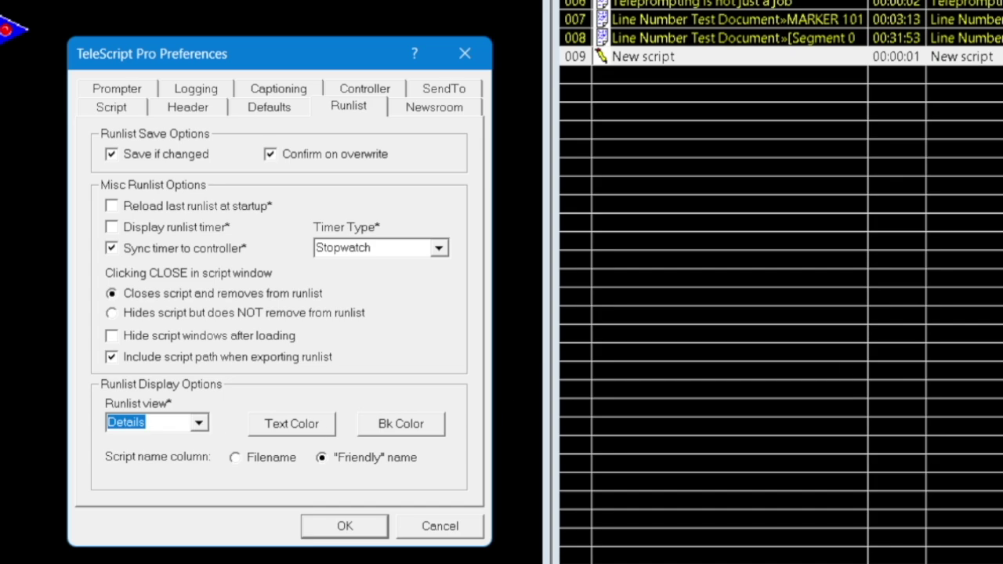
{"action": "left_click", "coordinate": [200, 424]}
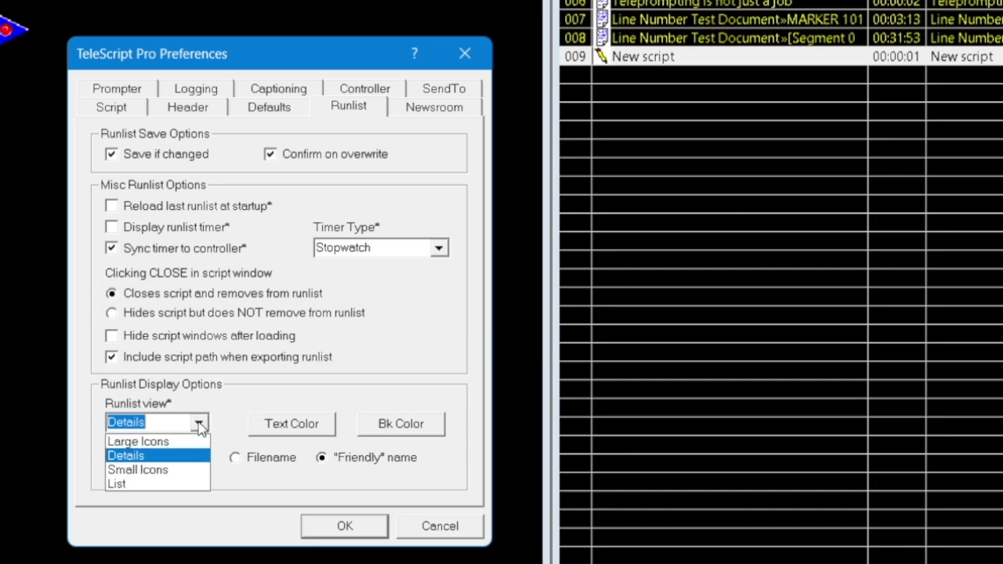
{"action": "left_click", "coordinate": [200, 424]}
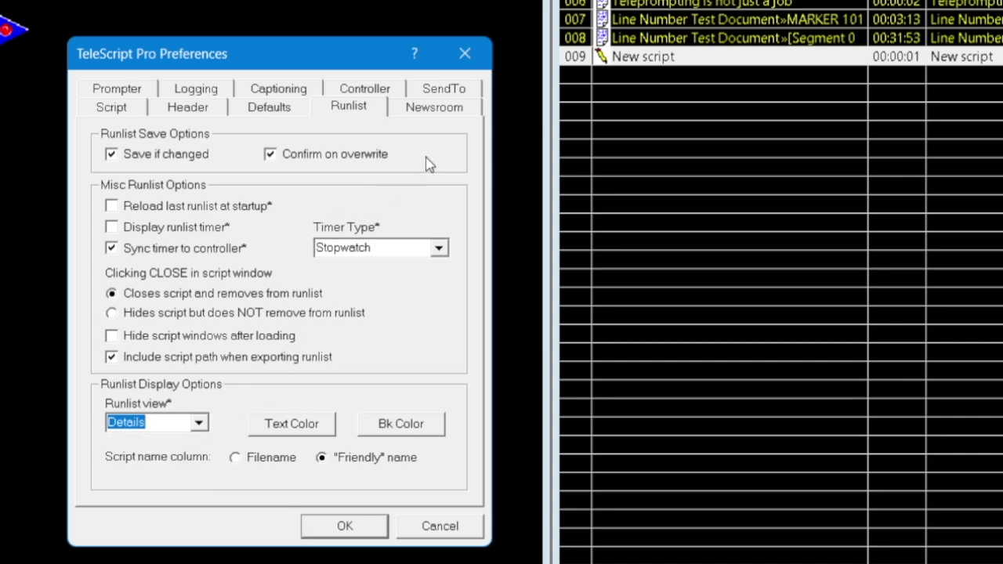
{"action": "left_click", "coordinate": [436, 108]}
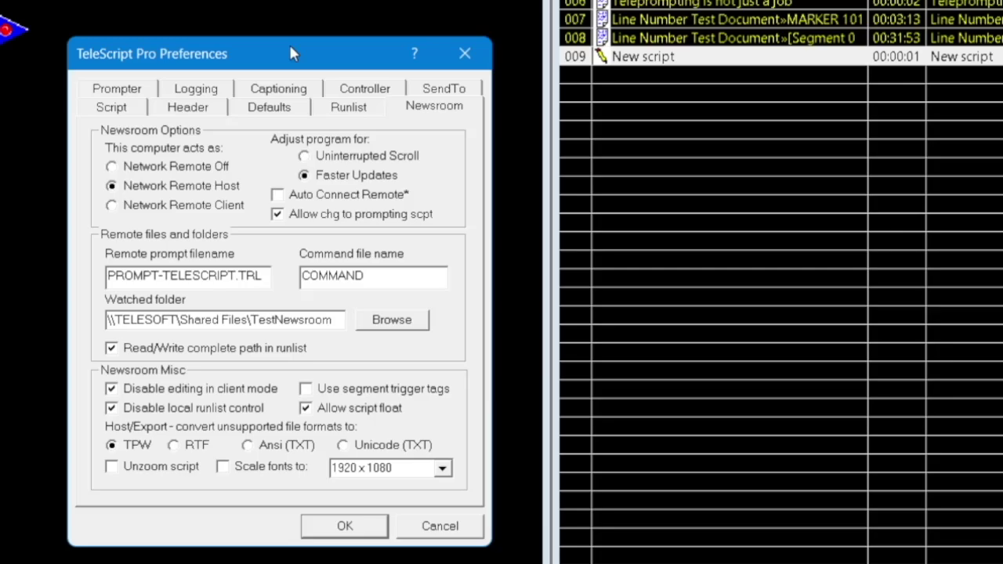
- Examine the prompter's script linking preferences: the Link to PRV option, link transition types and link transition speed
{"action": "left_click", "coordinate": [118, 90]}
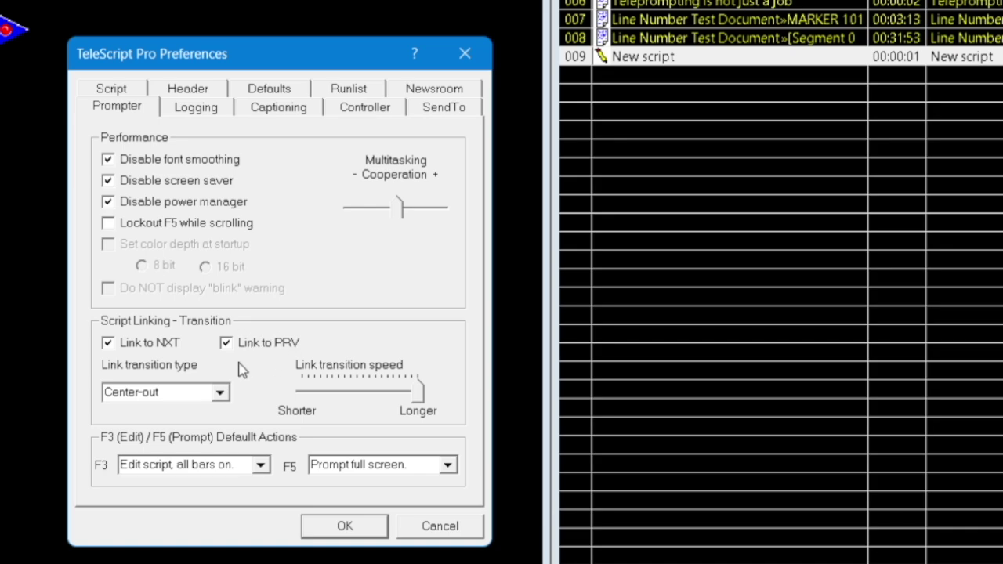
{"action": "left_click", "coordinate": [225, 348]}
{"action": "left_click", "coordinate": [227, 348]}
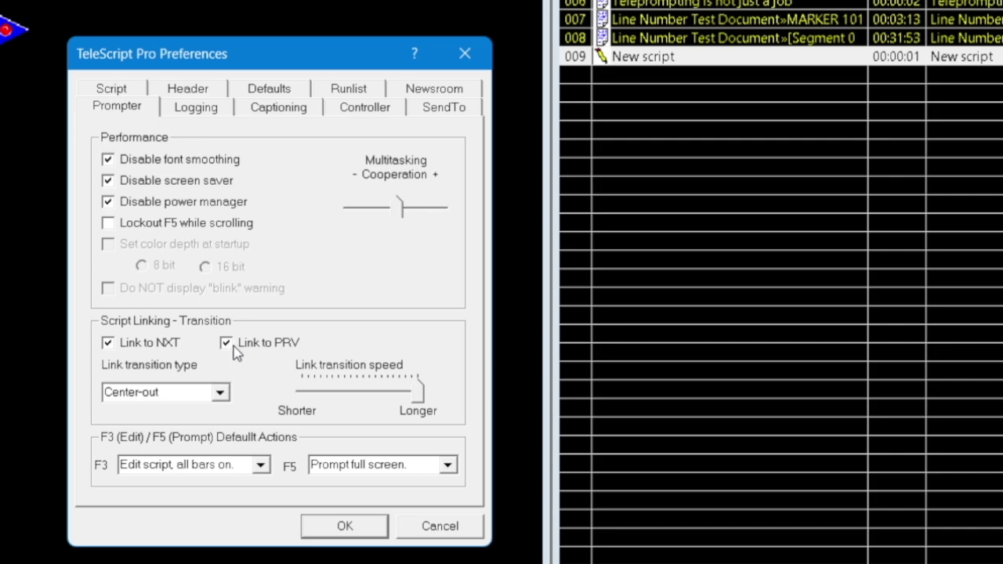
{"action": "left_click", "coordinate": [220, 393]}
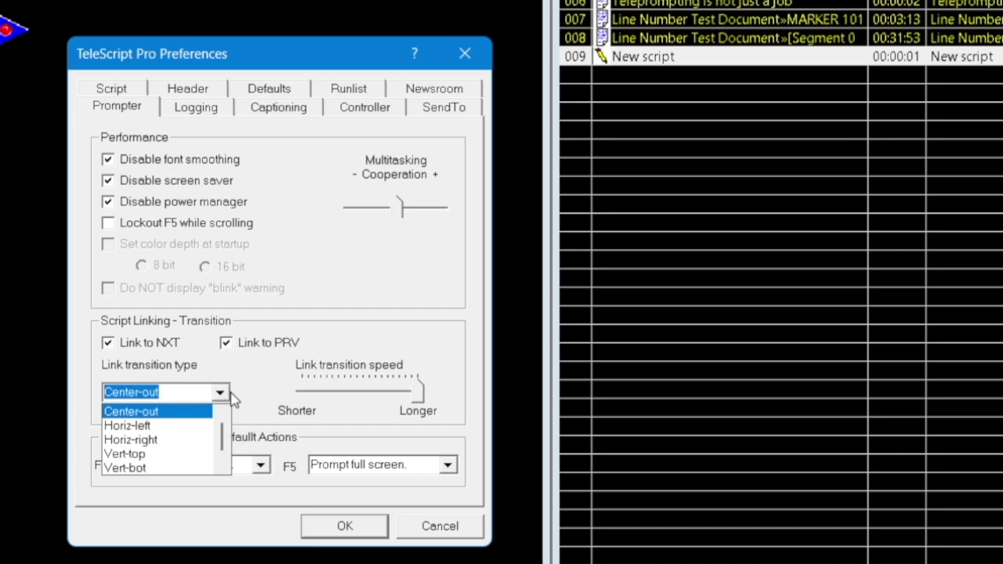
{"action": "left_click", "coordinate": [218, 394]}
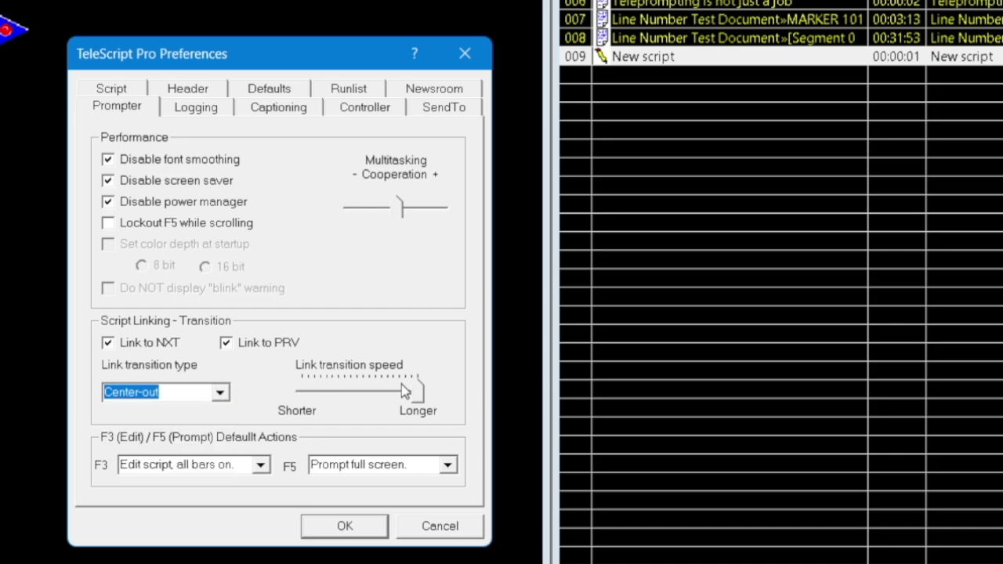
{"action": "mouse_move", "coordinate": [420, 391]}
{"action": "left_mouse_down"}
{"action": "mouse_move", "coordinate": [318, 399]}
{"action": "mouse_move", "coordinate": [423, 392]}
{"action": "left_mouse_up"}
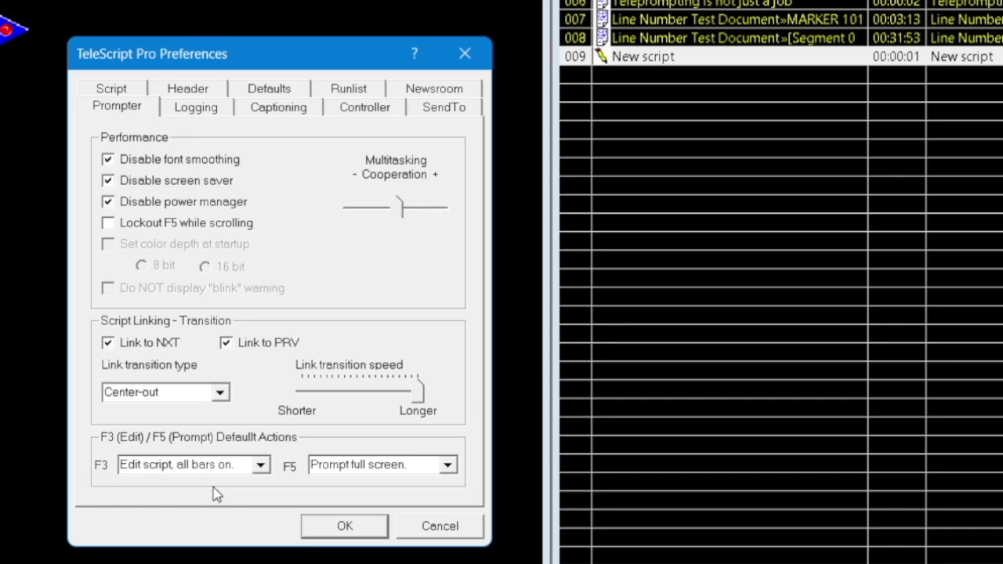
- Review the F3 and F5 default action choices, keeping "Edit script, all bars on" and "Prompt full screen"
{"action": "left_click", "coordinate": [261, 467]}
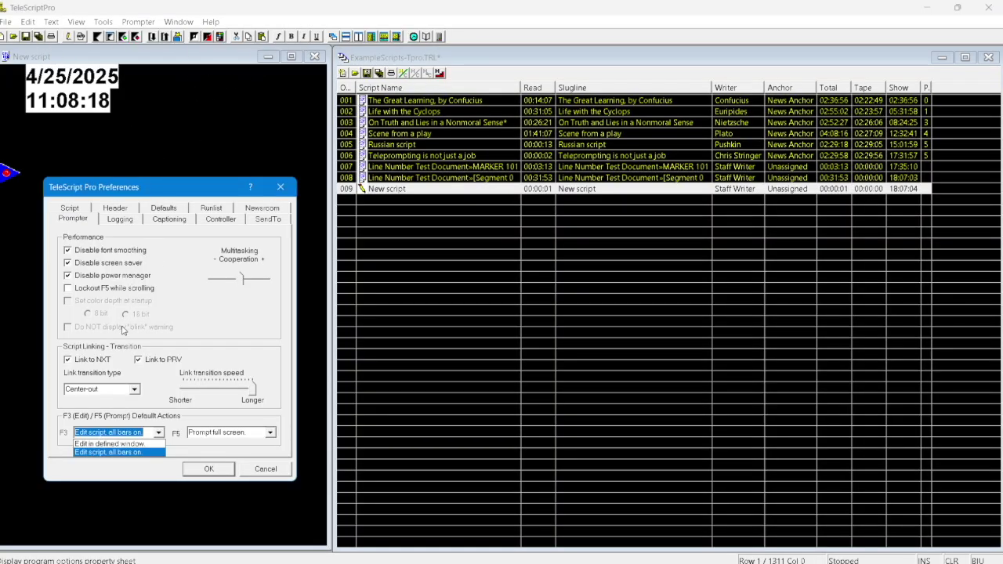
{"action": "left_click", "coordinate": [126, 452]}
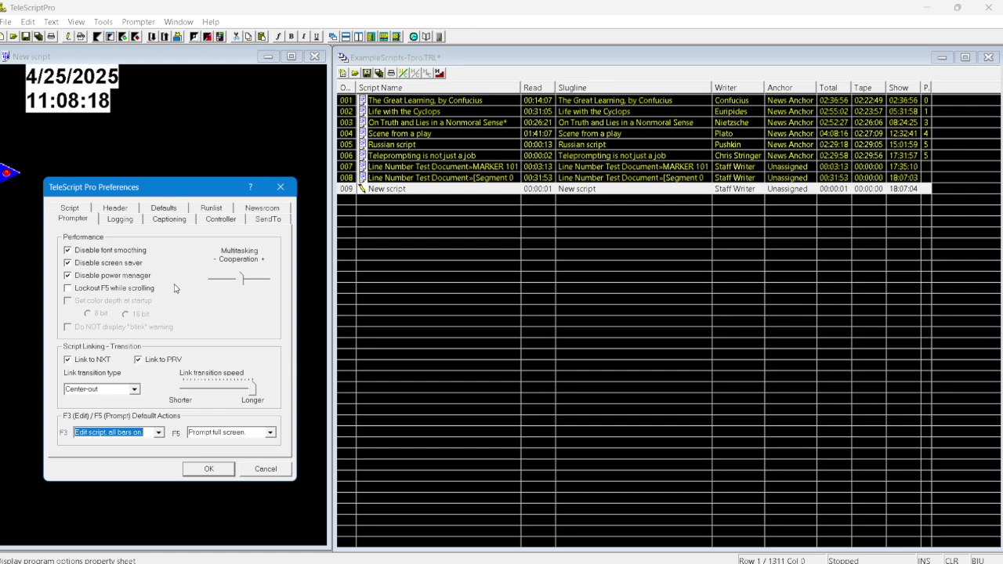
{"action": "left_click", "coordinate": [269, 433]}
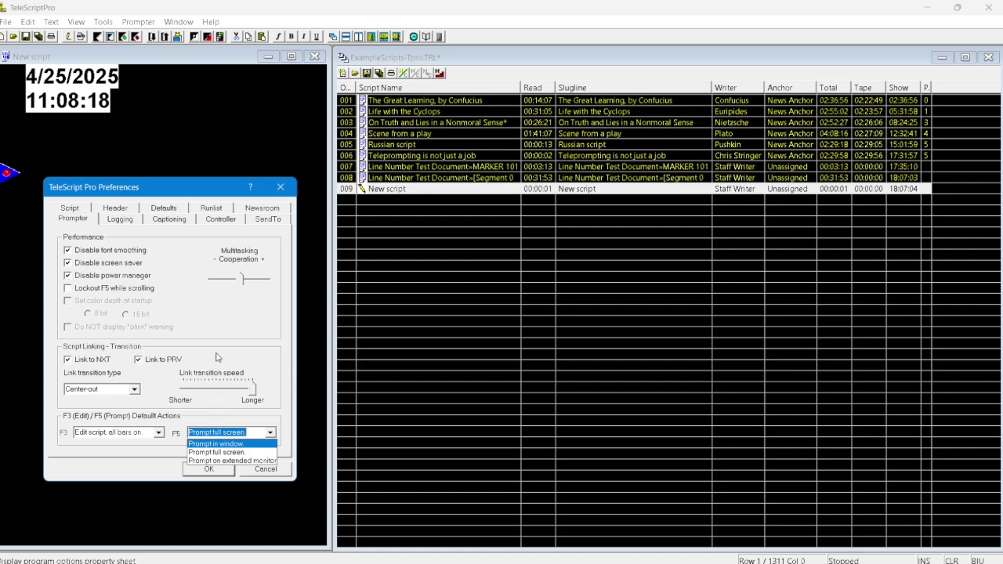
{"action": "left_click", "coordinate": [239, 322]}
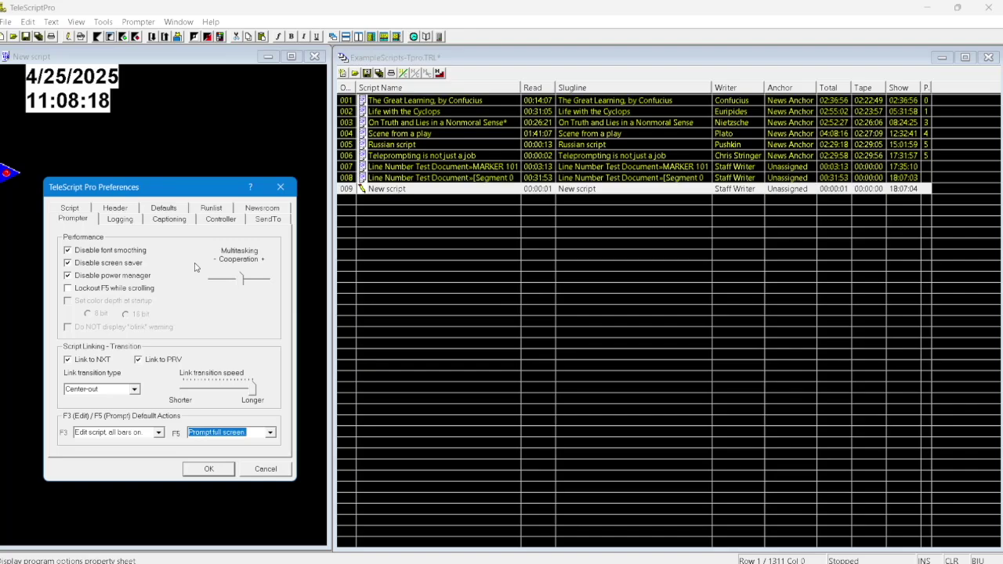
{"action": "left_click", "coordinate": [270, 432]}
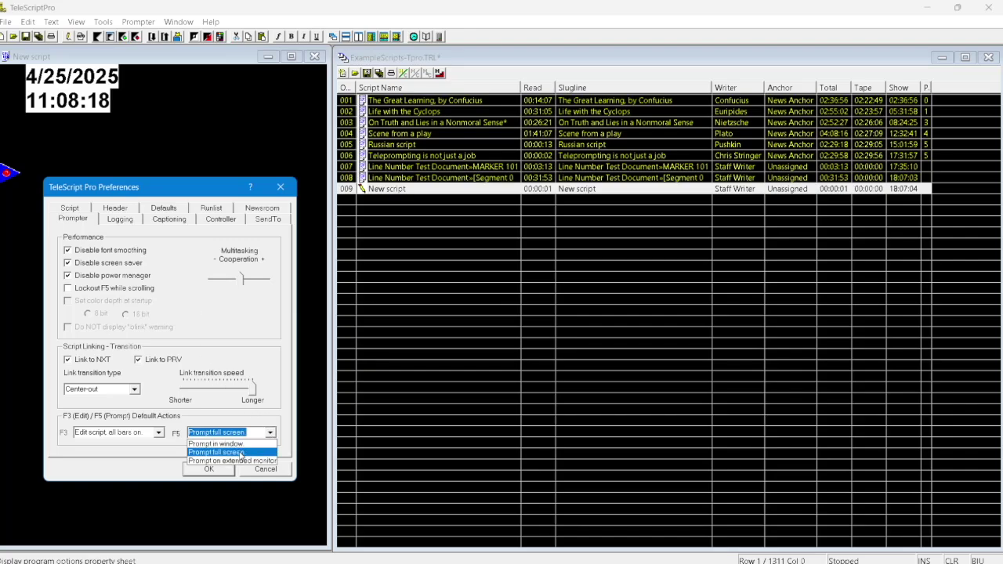
{"action": "left_click", "coordinate": [240, 453]}
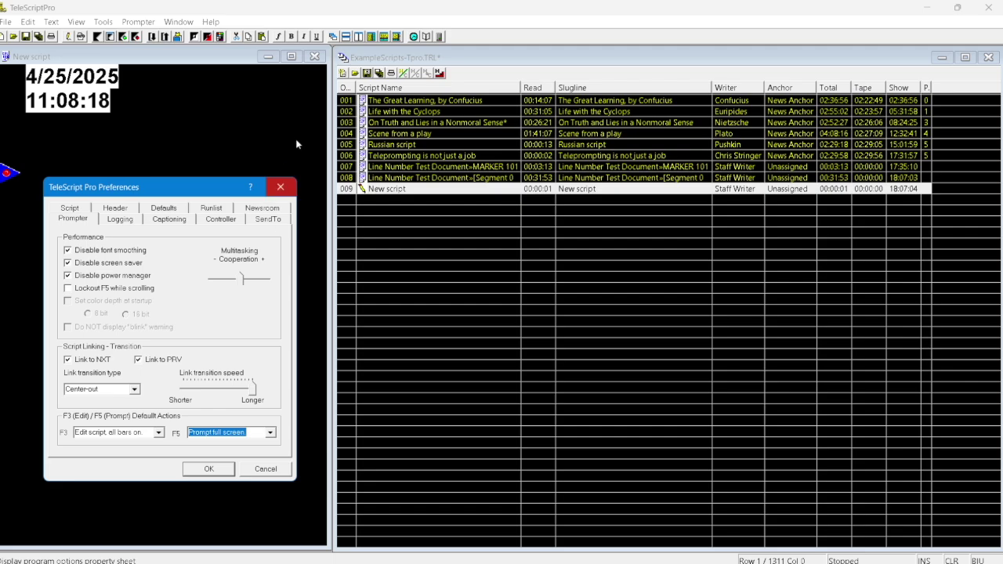
- Try the Telescript folder as the logfile path in the logging preferences
{"action": "left_click", "coordinate": [120, 220]}
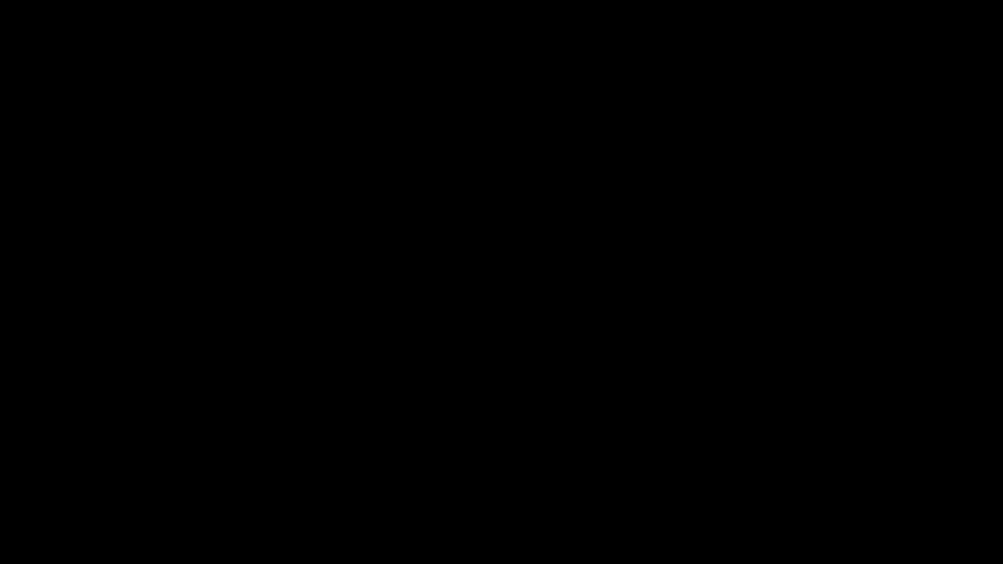
{"action": "left_click", "coordinate": [86, 333]}
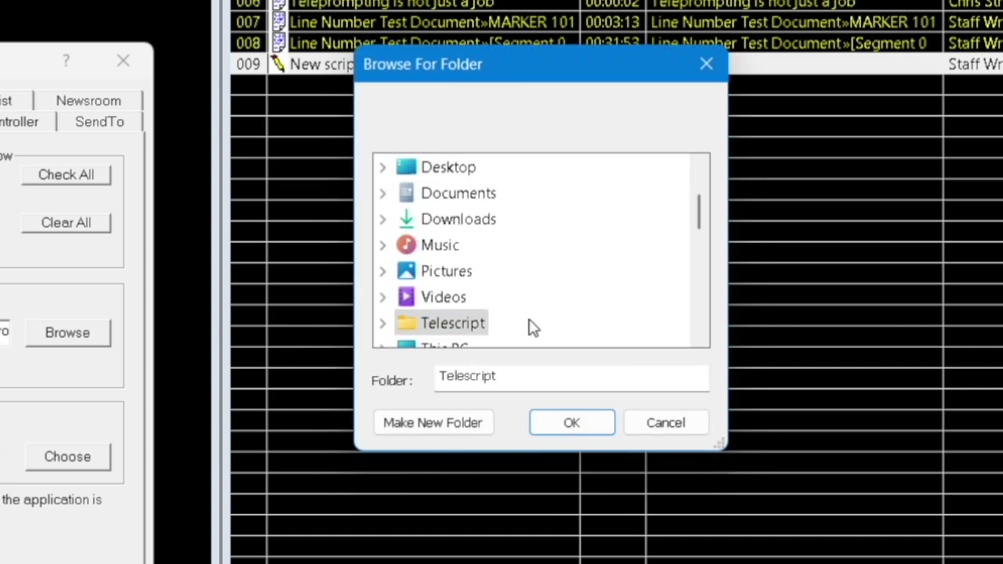
{"action": "scroll", "coordinate": [597, 241], "scroll_direction": "down", "scroll_amount": 2}
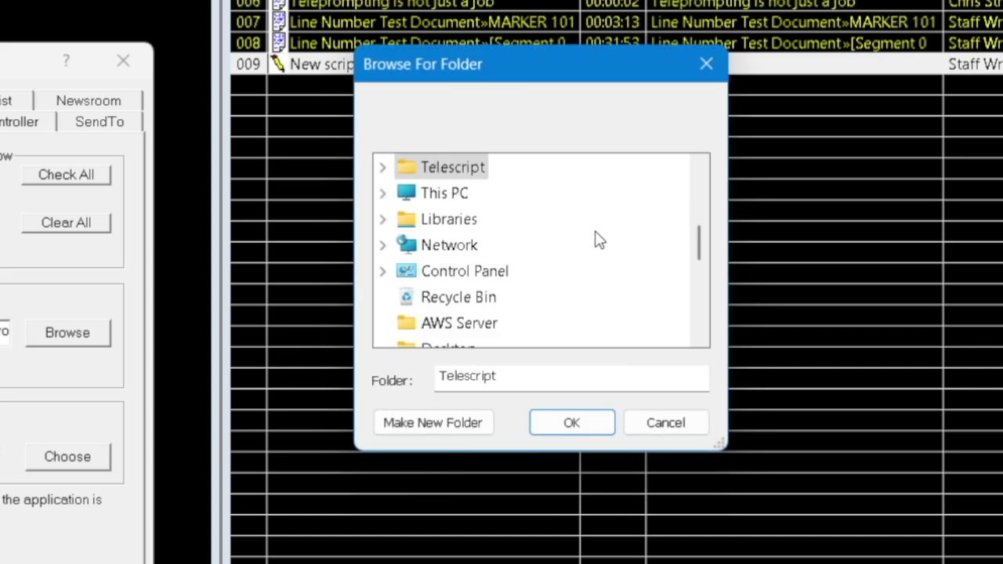
{"action": "left_click", "coordinate": [571, 424]}
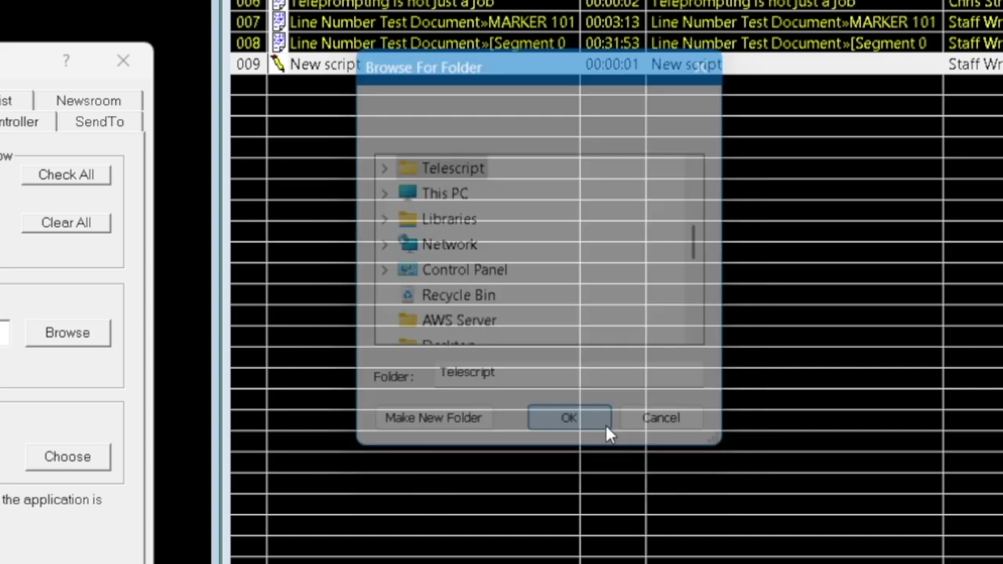
- Set the logfile path to the Logfiles folder within Documents\TeleScriptProData, and try the option that makes the log window visible
{"action": "left_click", "coordinate": [71, 335]}
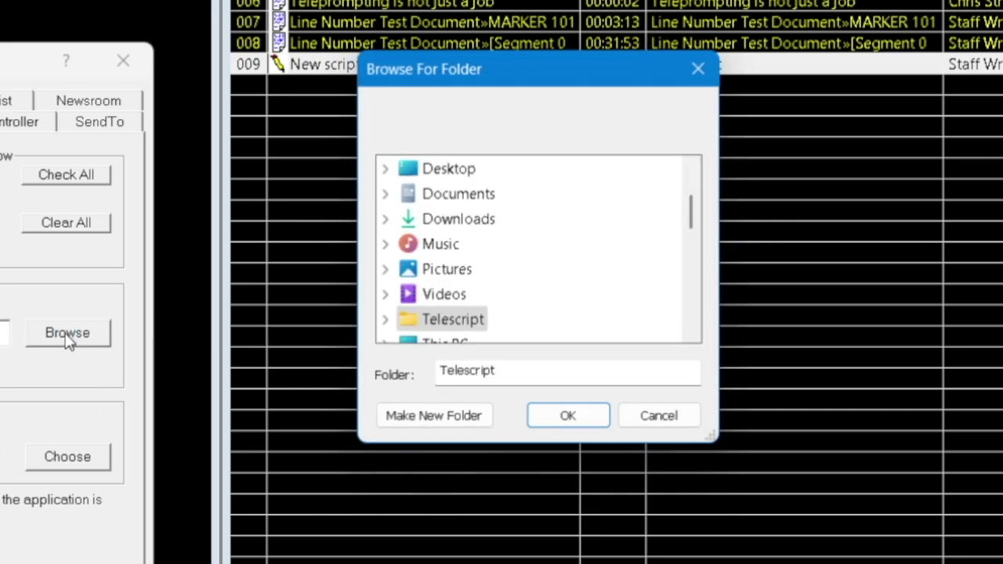
{"action": "double_click", "coordinate": [461, 194]}
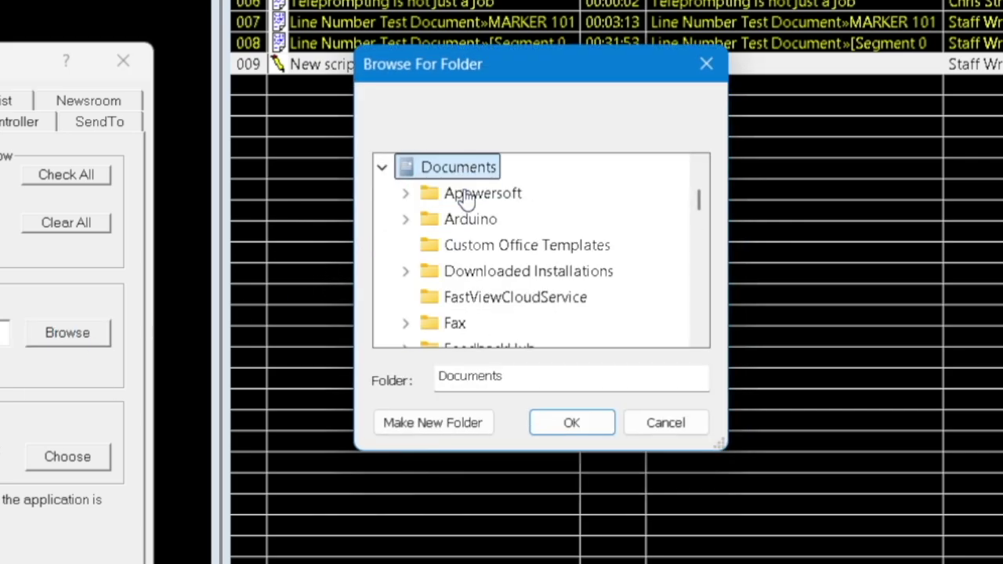
{"action": "scroll", "coordinate": [524, 280], "scroll_direction": "down", "scroll_amount": 2}
{"action": "scroll", "coordinate": [521, 275], "scroll_direction": "down", "scroll_amount": 1}
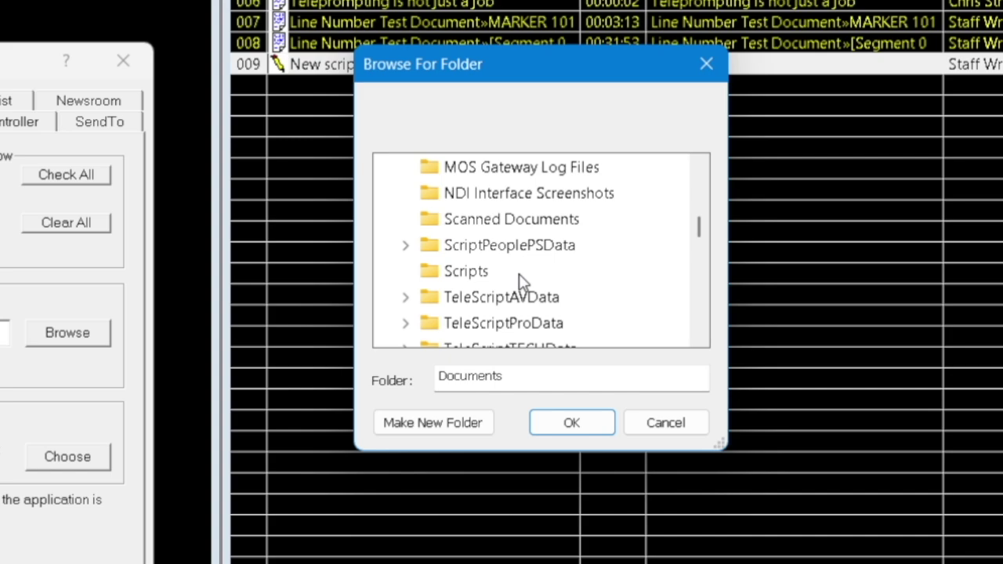
{"action": "double_click", "coordinate": [521, 325]}
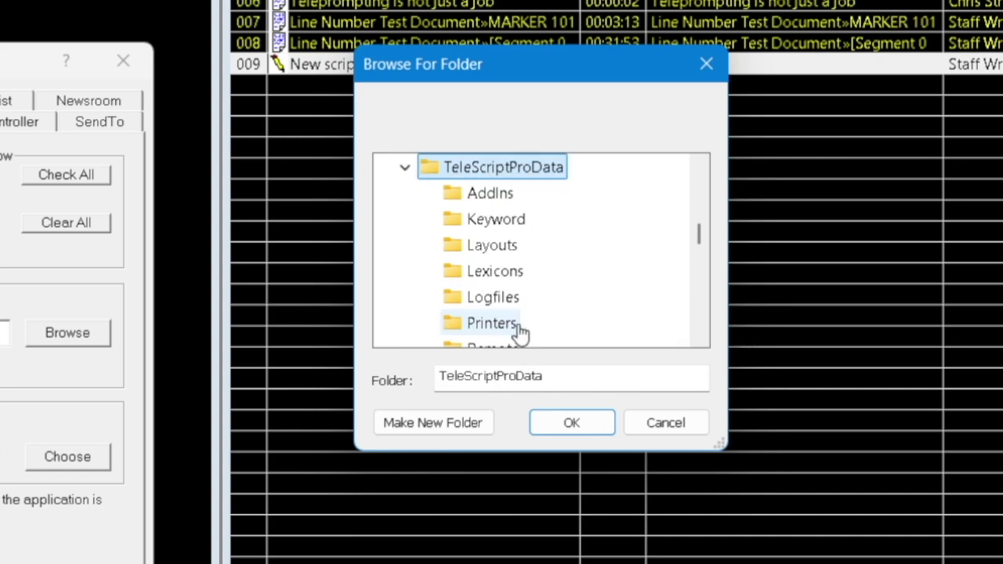
{"action": "scroll", "coordinate": [522, 333], "scroll_direction": "down", "scroll_amount": 1}
{"action": "left_click", "coordinate": [470, 221]}
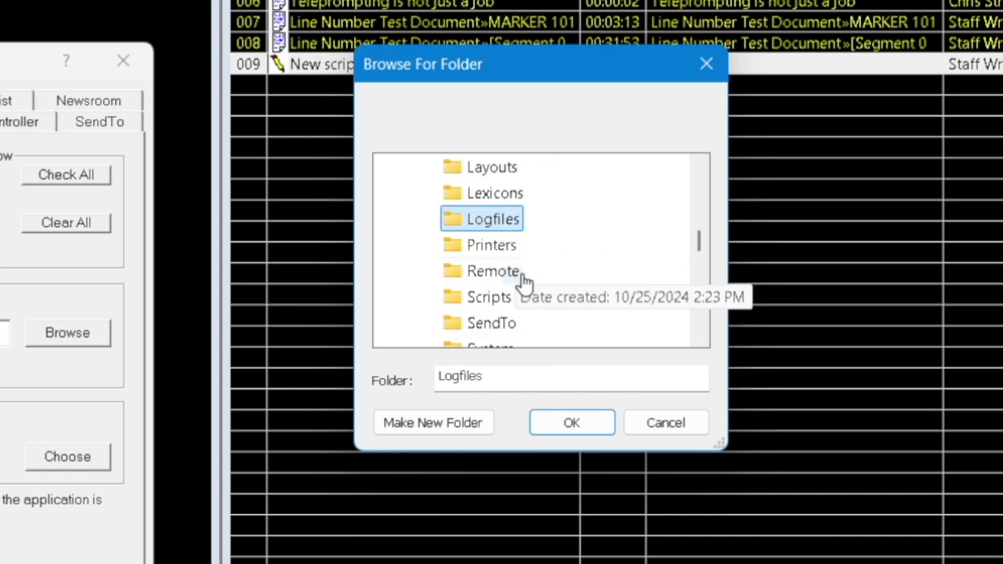
{"action": "left_click", "coordinate": [569, 427]}
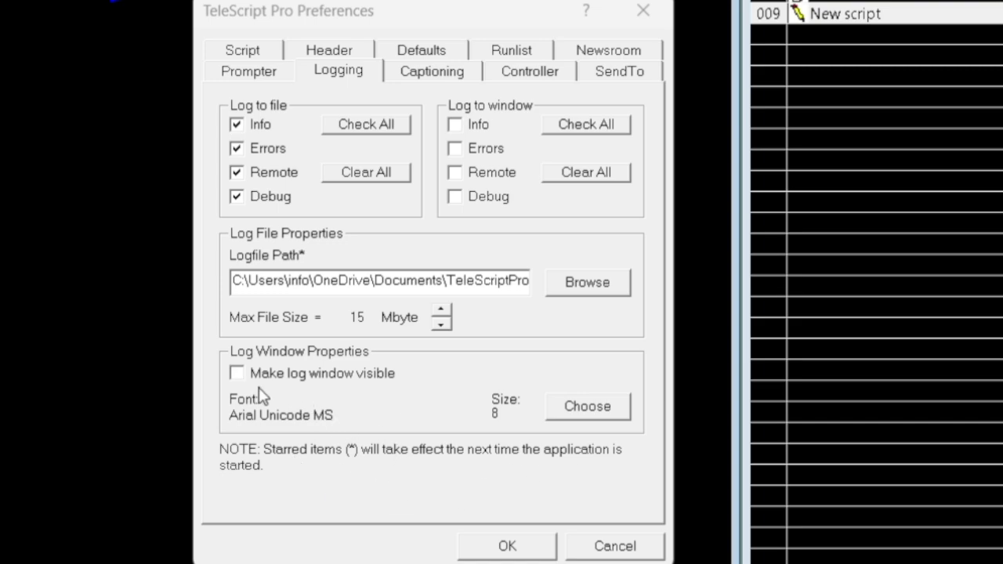
{"action": "left_click", "coordinate": [237, 375]}
{"action": "left_click", "coordinate": [236, 375]}
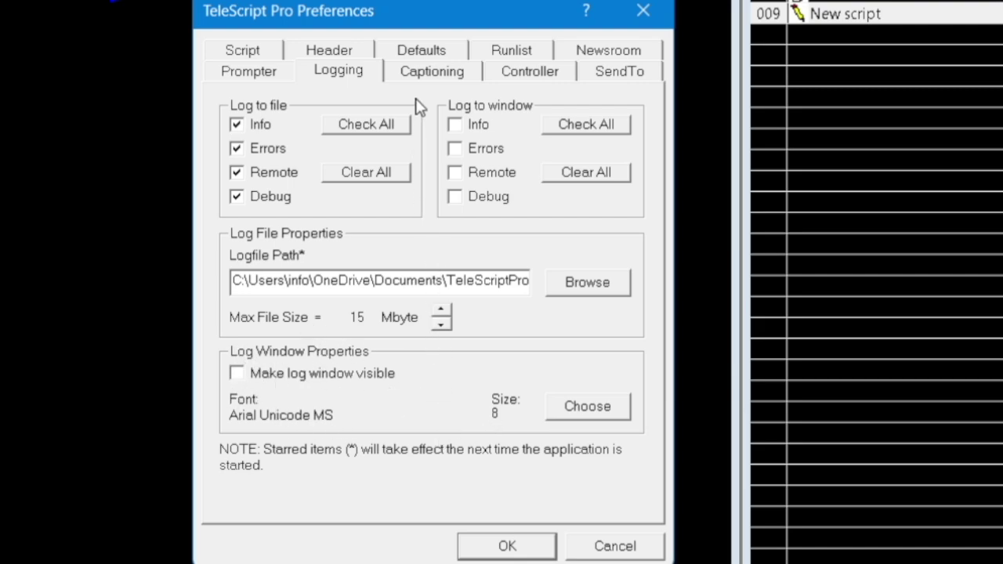
- Examine the captioning preferences, including the encoder port and default caption style, and try switching closed captioning on and off
{"action": "left_click", "coordinate": [429, 74]}
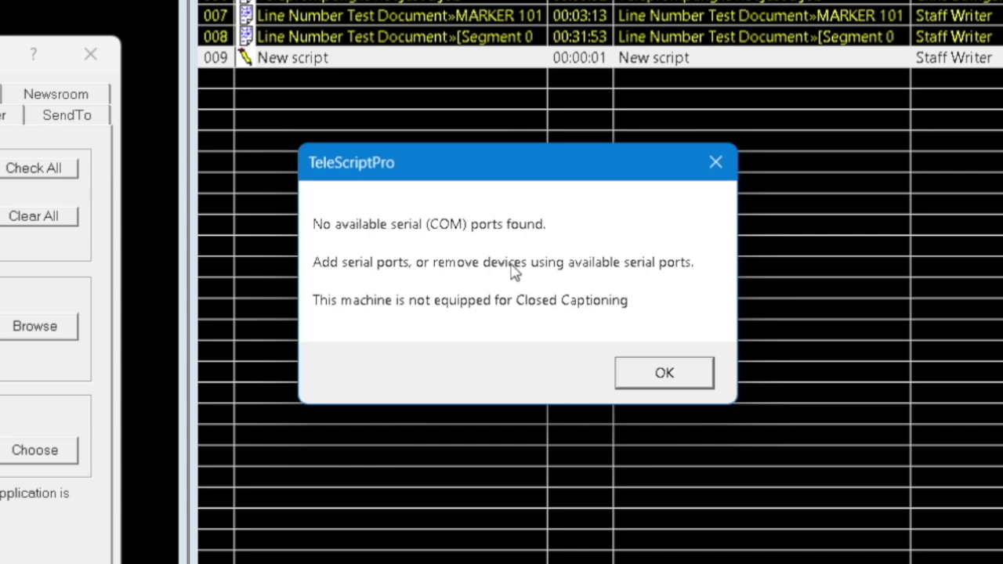
{"action": "left_click", "coordinate": [666, 375]}
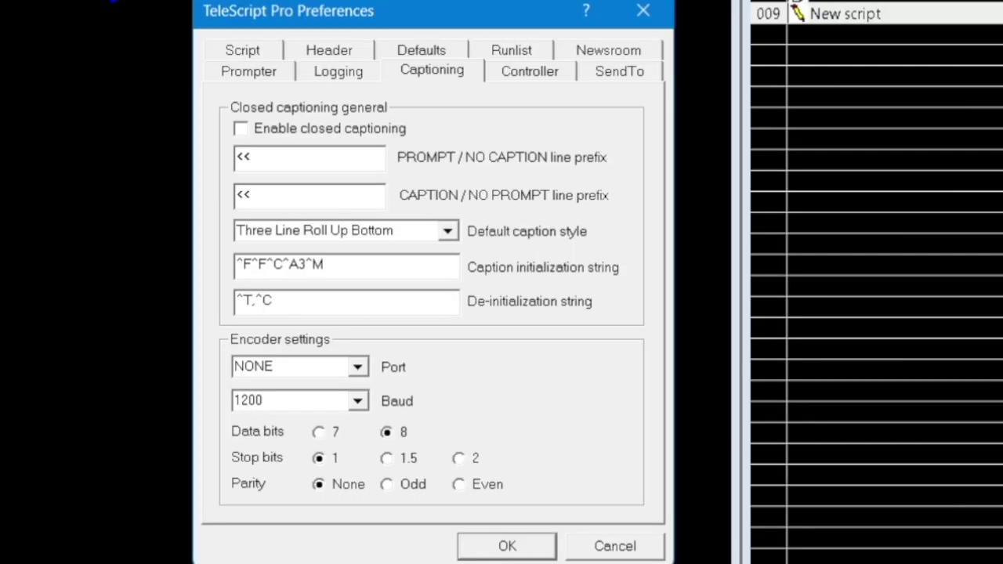
{"action": "left_click", "coordinate": [355, 373]}
{"action": "left_click", "coordinate": [354, 370]}
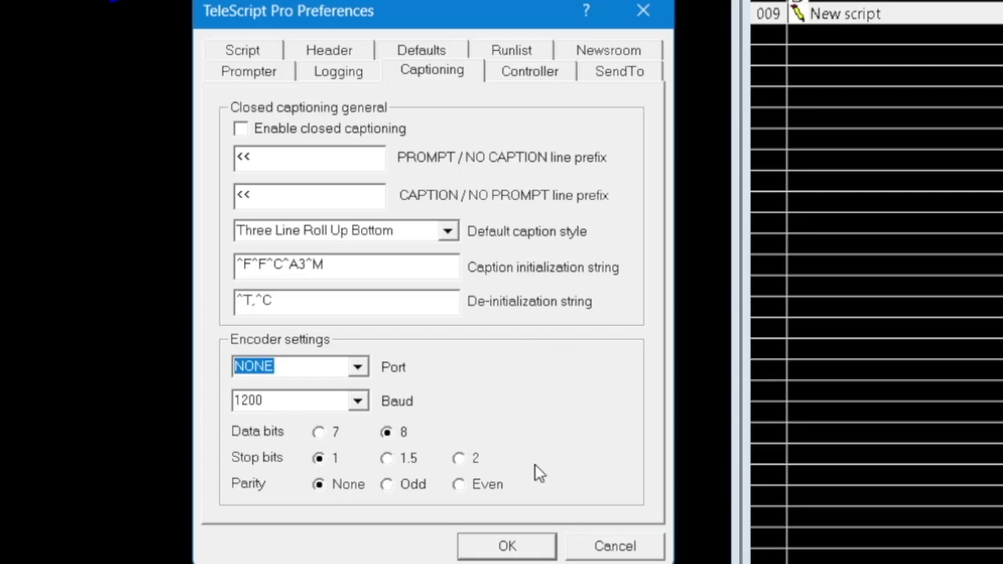
{"action": "key", "text": "shift+Tab"}
{"action": "key", "text": "shift+Tab"}
{"action": "key", "text": "shift+Tab"}
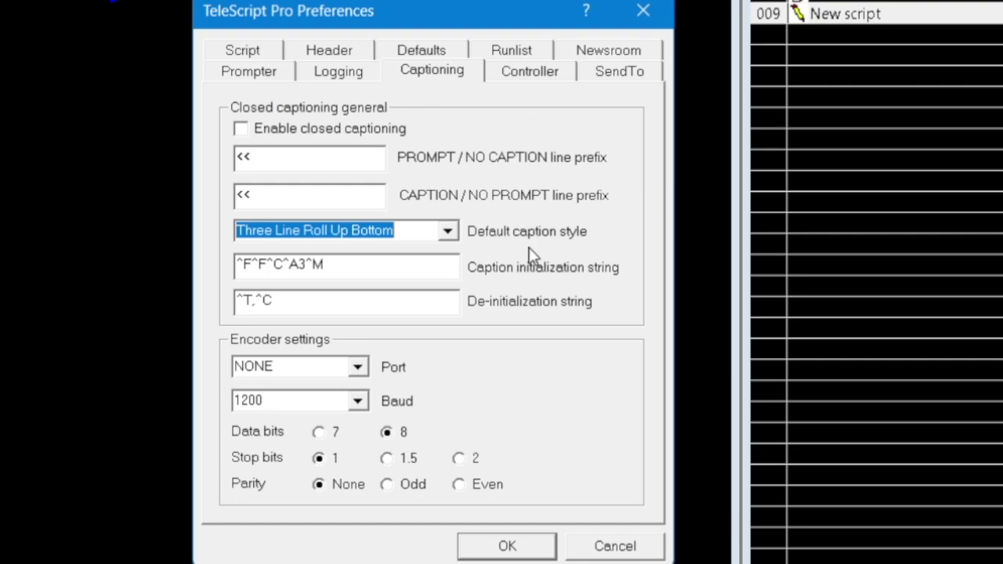
{"action": "left_click", "coordinate": [242, 129]}
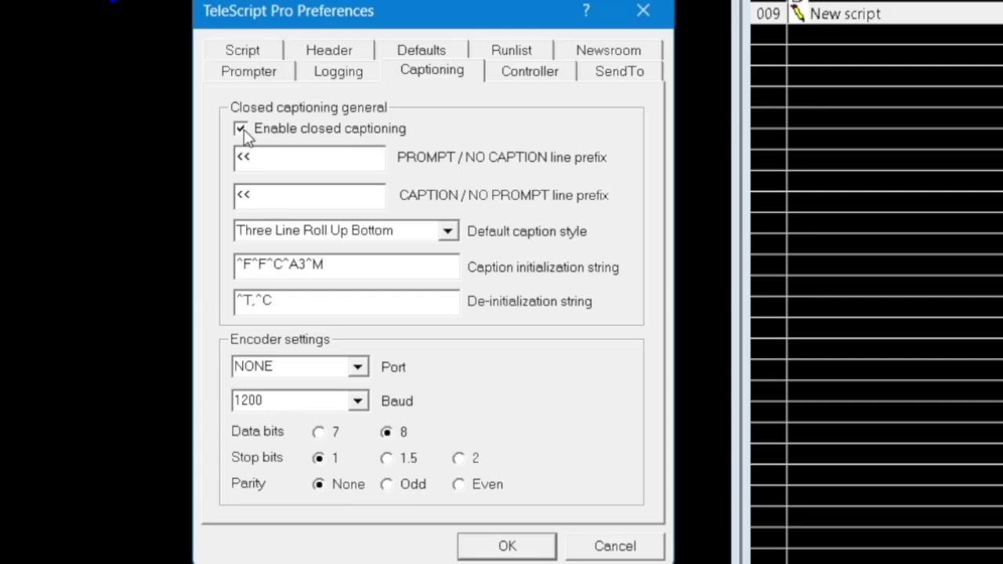
{"action": "left_click", "coordinate": [241, 130]}
- Examine the ten button controller preferences and run a detection of the connected controllers
{"action": "left_click", "coordinate": [521, 76]}
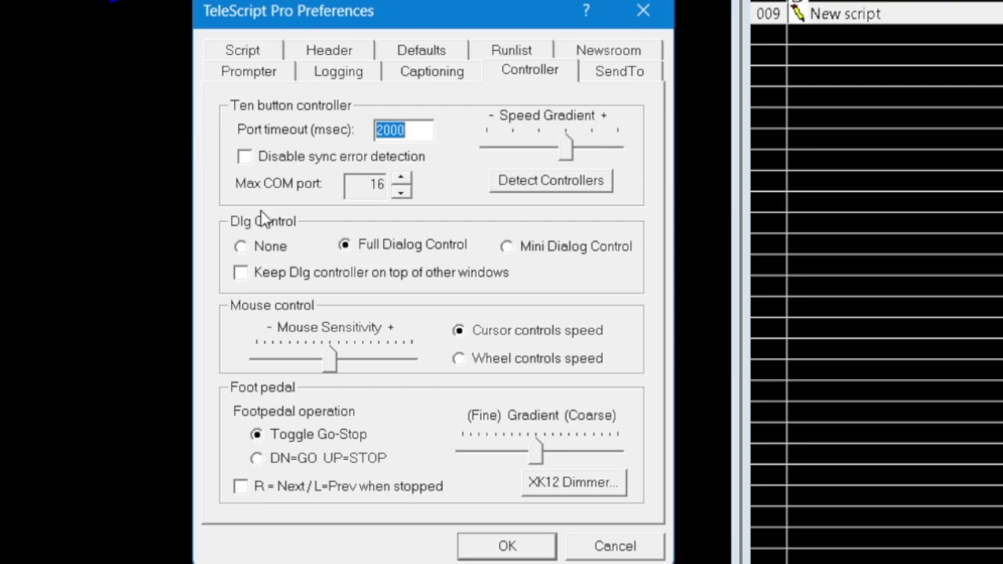
{"action": "left_click", "coordinate": [432, 127]}
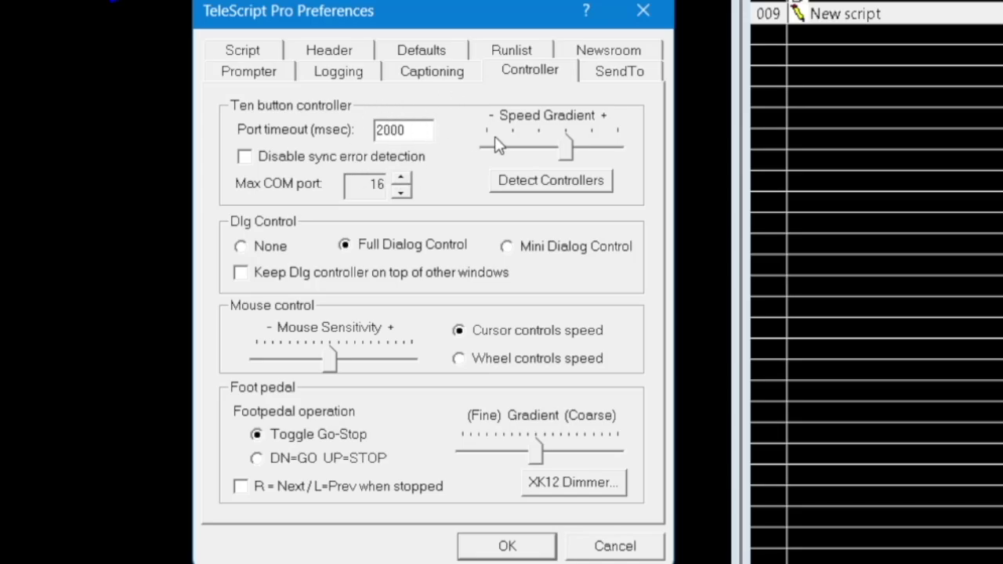
{"action": "left_click", "coordinate": [565, 187]}
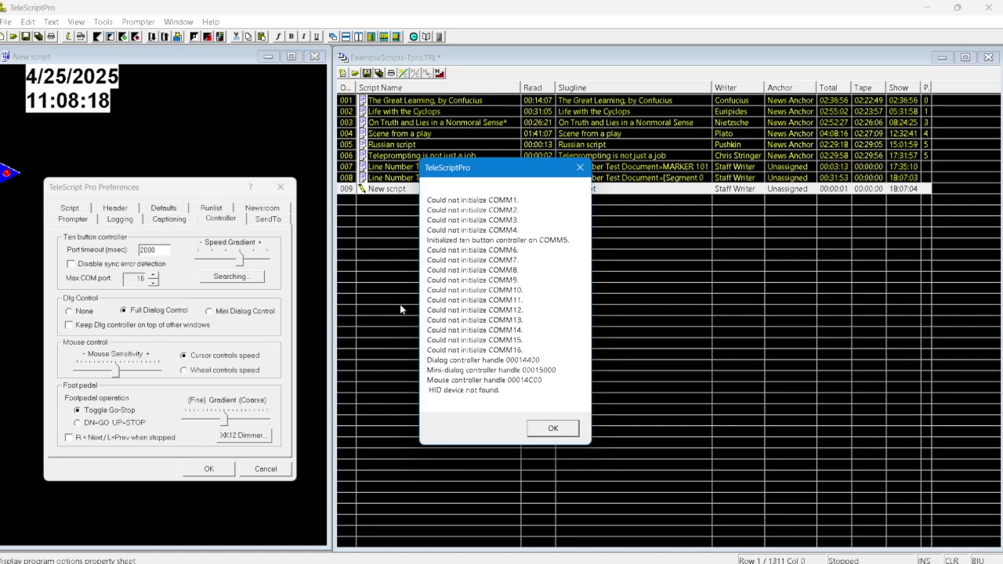
{"action": "left_click", "coordinate": [554, 430]}
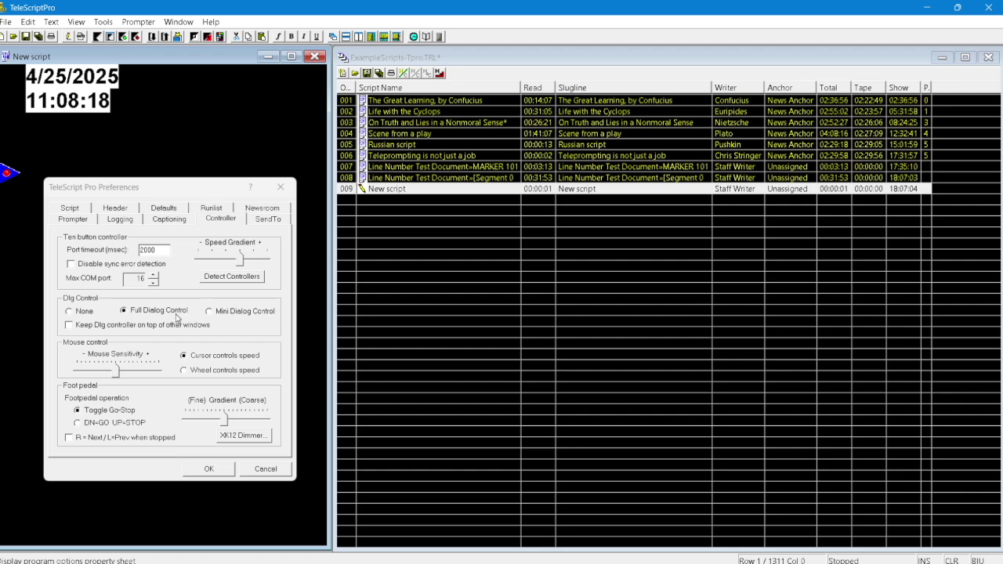
- Apply the preferences with Full Dialog Control and place the Controller Dialog at the right end of the runlist
{"action": "left_click", "coordinate": [441, 37]}
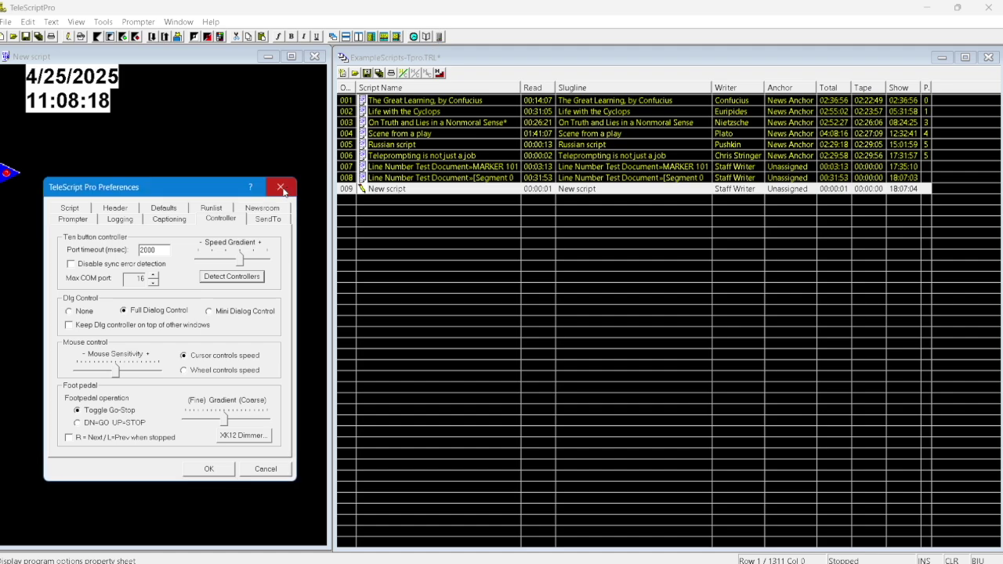
{"action": "left_click", "coordinate": [209, 469]}
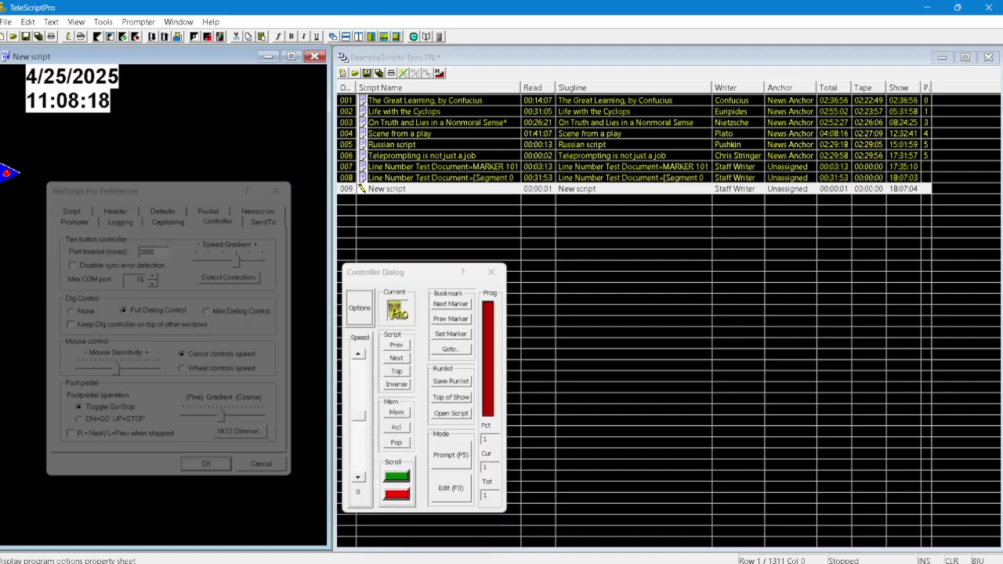
{"action": "left_click_drag", "start_coordinate": [425, 271], "coordinate": [905, 200]}
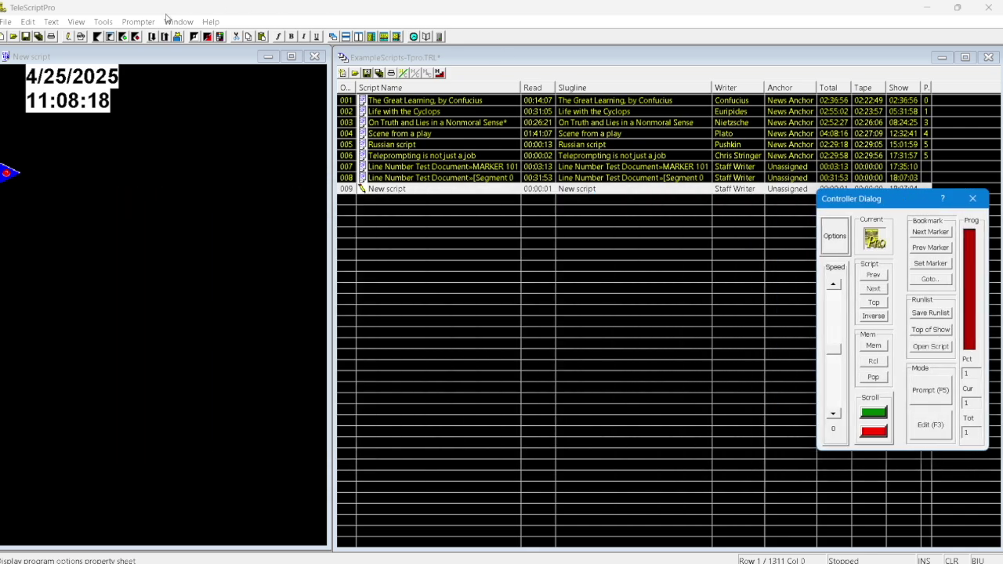
- Switch the Dlg Control preference to Mini Dialog Control, apply it, and move the mini controller to the runlist's right edge
{"action": "left_click", "coordinate": [105, 22]}
{"action": "left_click", "coordinate": [134, 37]}
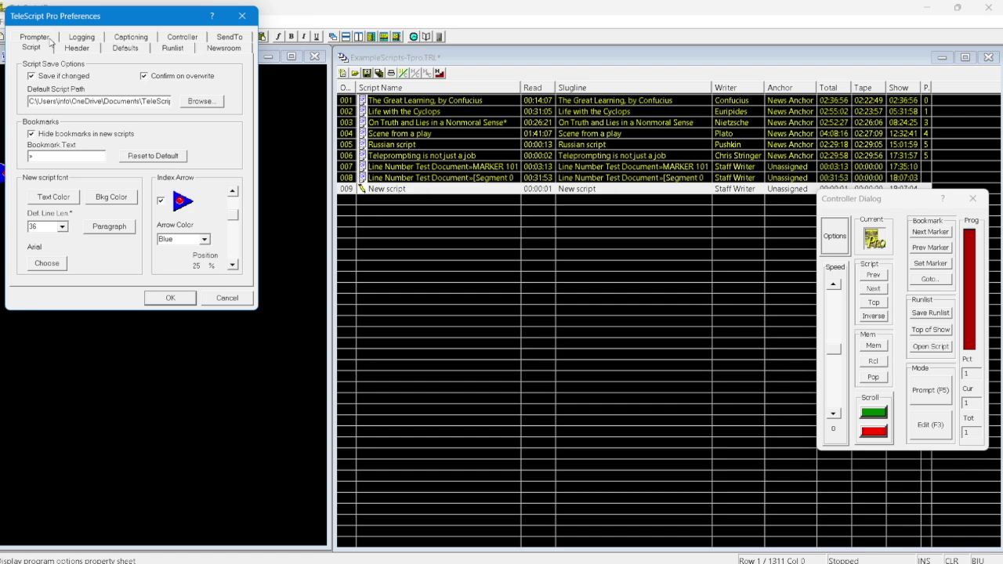
{"action": "left_click", "coordinate": [198, 36]}
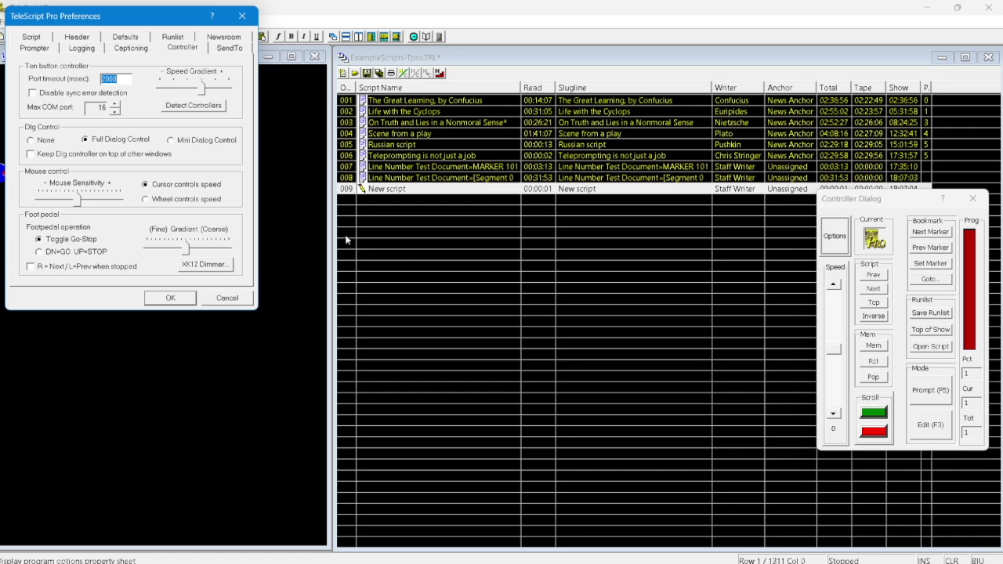
{"action": "left_click", "coordinate": [172, 140]}
{"action": "left_click", "coordinate": [170, 298]}
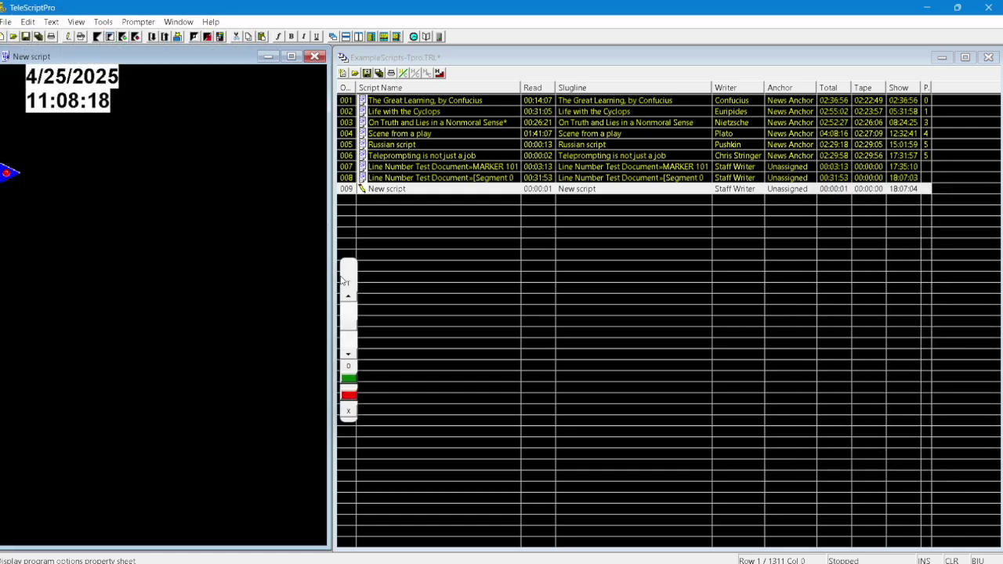
{"action": "left_click_drag", "start_coordinate": [344, 274], "coordinate": [983, 250]}
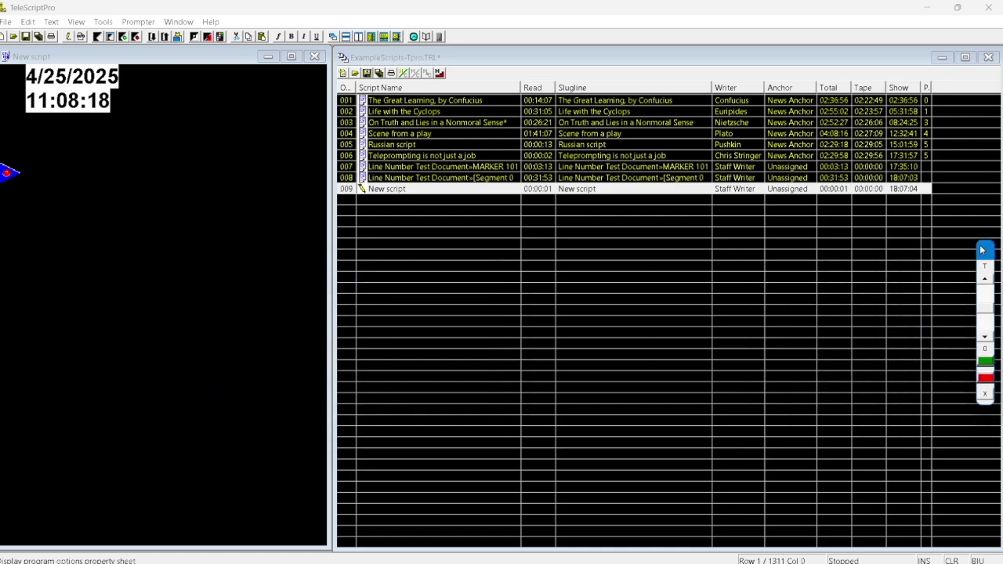
- Set the Dlg Control preference to None and apply it to remove the mini controller from the screen
{"action": "left_click", "coordinate": [103, 22]}
{"action": "left_click", "coordinate": [138, 36]}
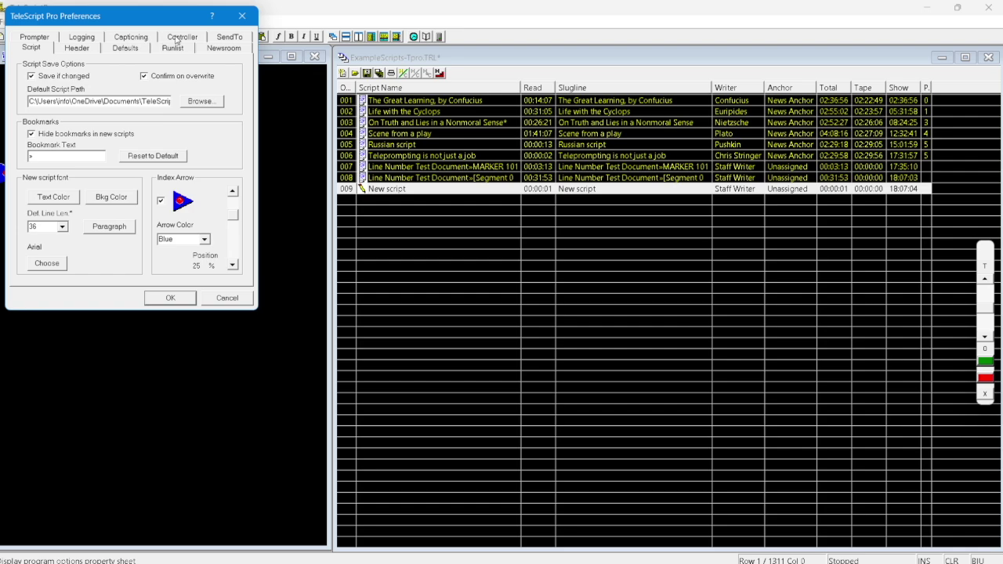
{"action": "left_click", "coordinate": [180, 37]}
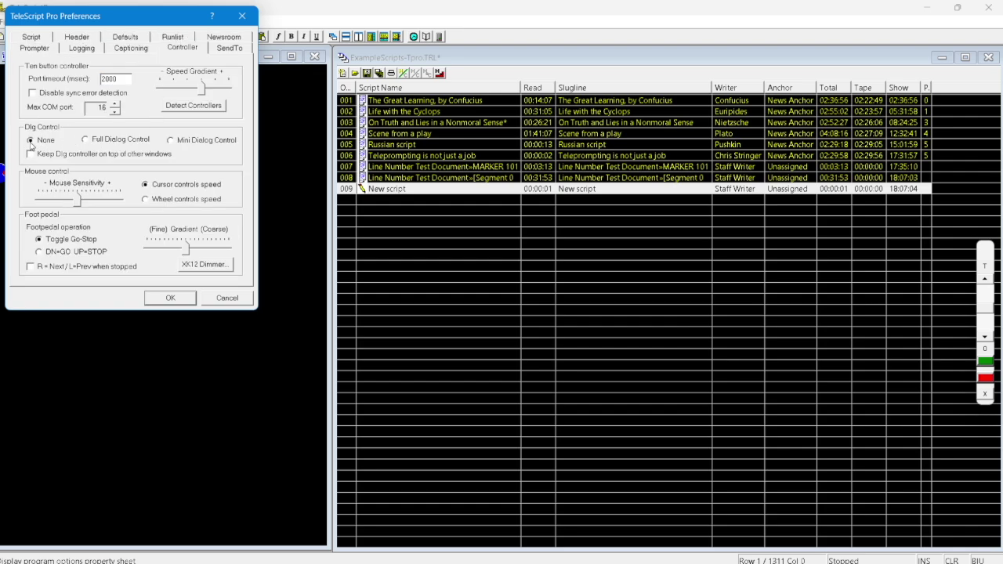
{"action": "left_click", "coordinate": [168, 298]}
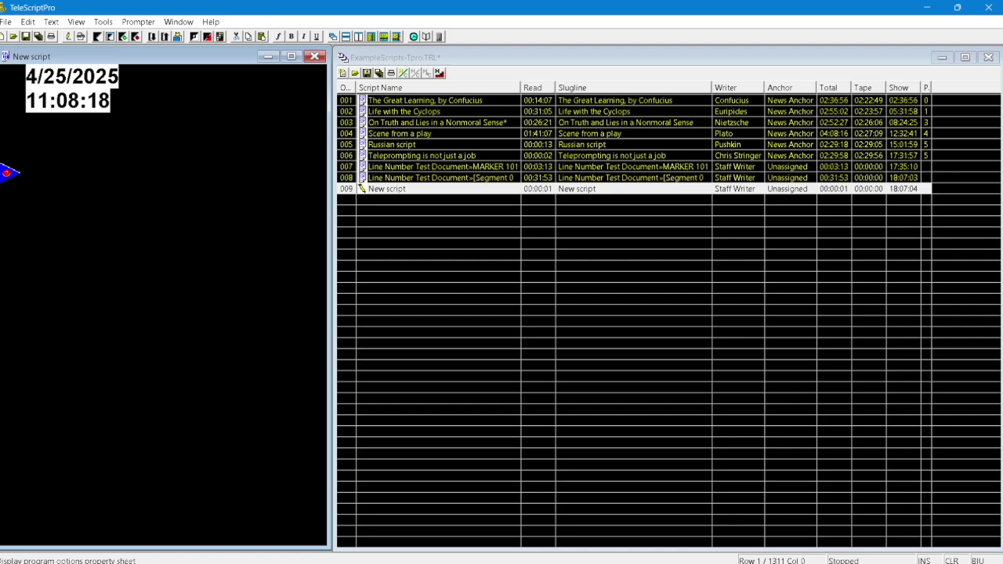
- Reopen the controller preferences, move the dialog lower over the script window, and set Mouse control to Wheel controls speed
{"action": "left_click", "coordinate": [103, 22]}
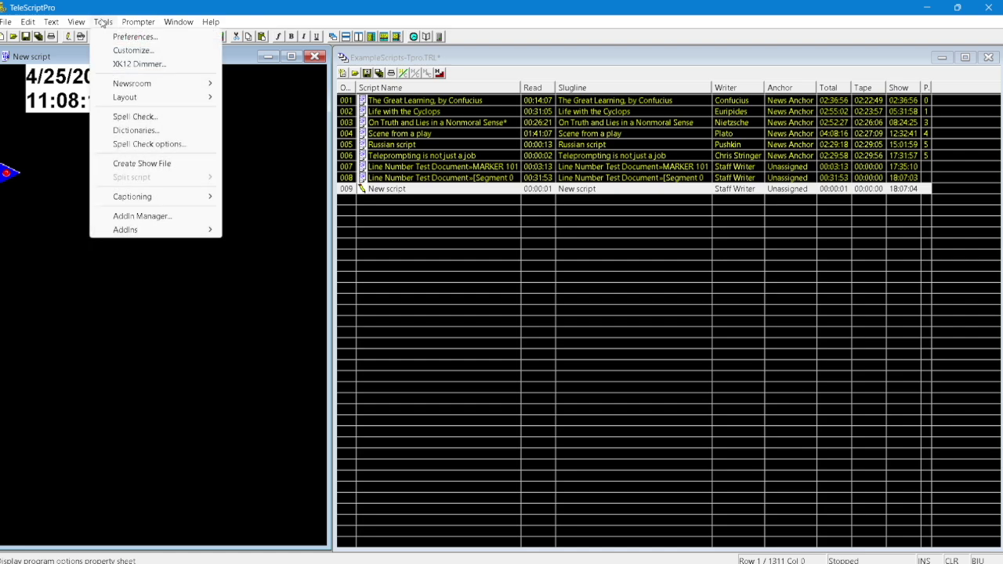
{"action": "left_click", "coordinate": [115, 37]}
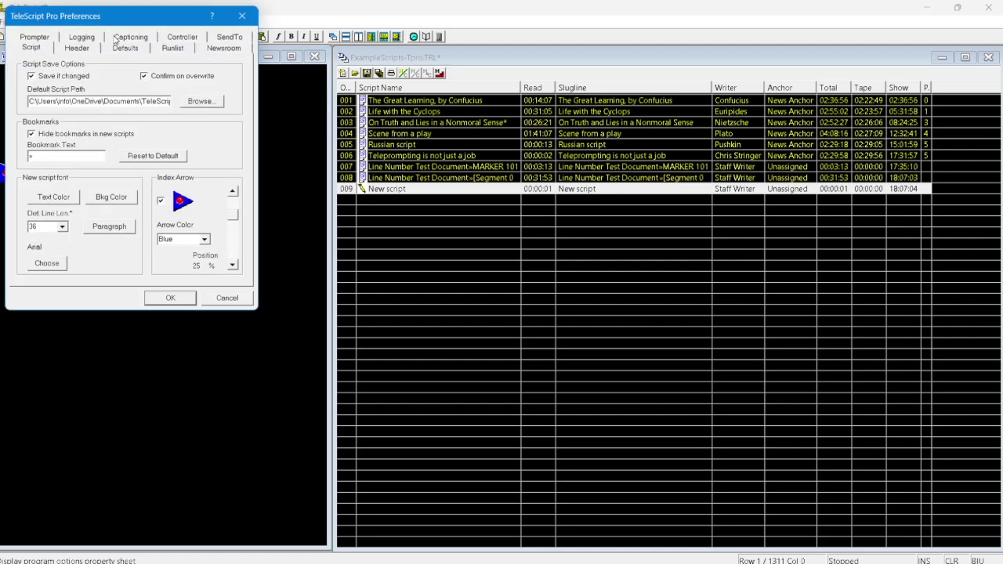
{"action": "left_click", "coordinate": [170, 41]}
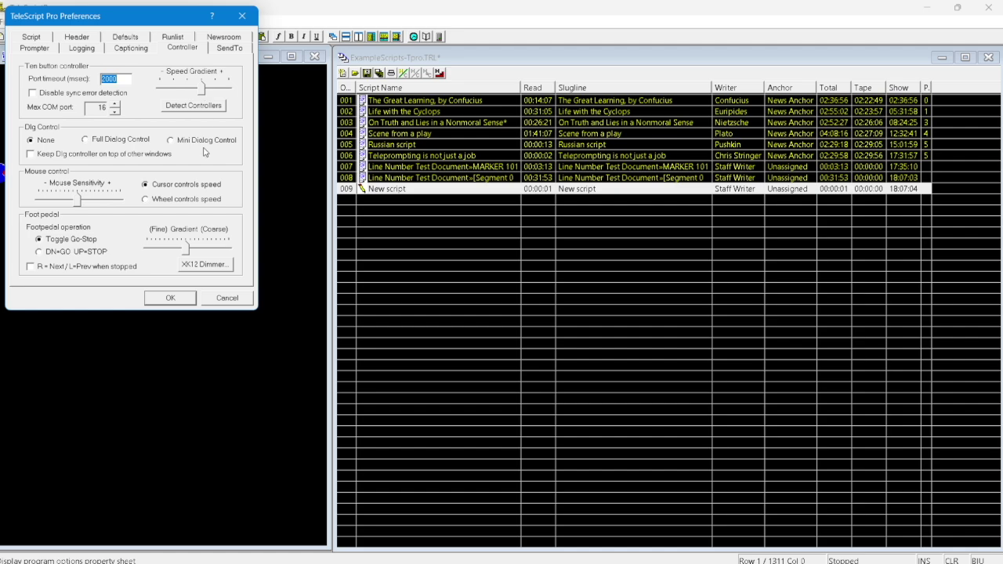
{"action": "left_click_drag", "start_coordinate": [150, 20], "coordinate": [189, 170]}
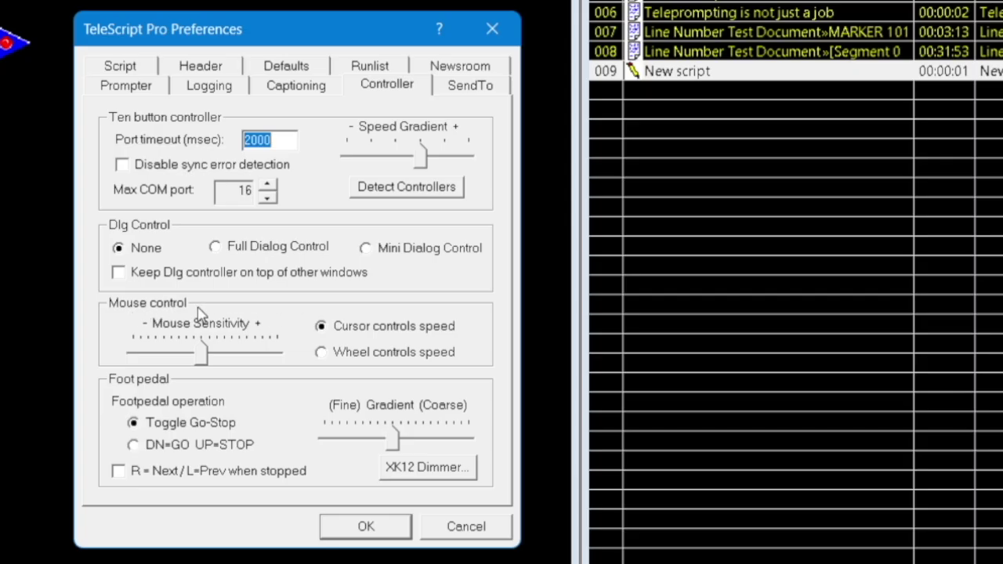
{"action": "left_click", "coordinate": [322, 353]}
- Shift the foot pedal gradient slightly toward Coarse and accept the preferences after viewing the SendTo host settings
{"action": "mouse_move", "coordinate": [393, 450]}
{"action": "left_mouse_down"}
{"action": "mouse_move", "coordinate": [445, 448]}
{"action": "mouse_move", "coordinate": [343, 449]}
{"action": "mouse_move", "coordinate": [442, 439]}
{"action": "mouse_move", "coordinate": [332, 441]}
{"action": "mouse_move", "coordinate": [476, 442]}
{"action": "mouse_move", "coordinate": [317, 441]}
{"action": "mouse_move", "coordinate": [399, 438]}
{"action": "left_mouse_up"}
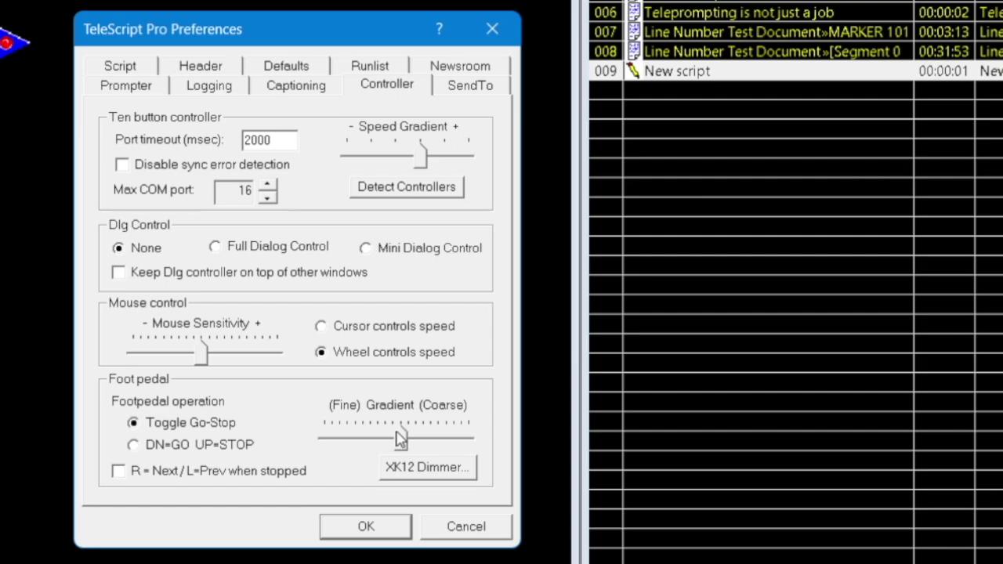
{"action": "left_click_drag", "start_coordinate": [400, 439], "coordinate": [403, 439]}
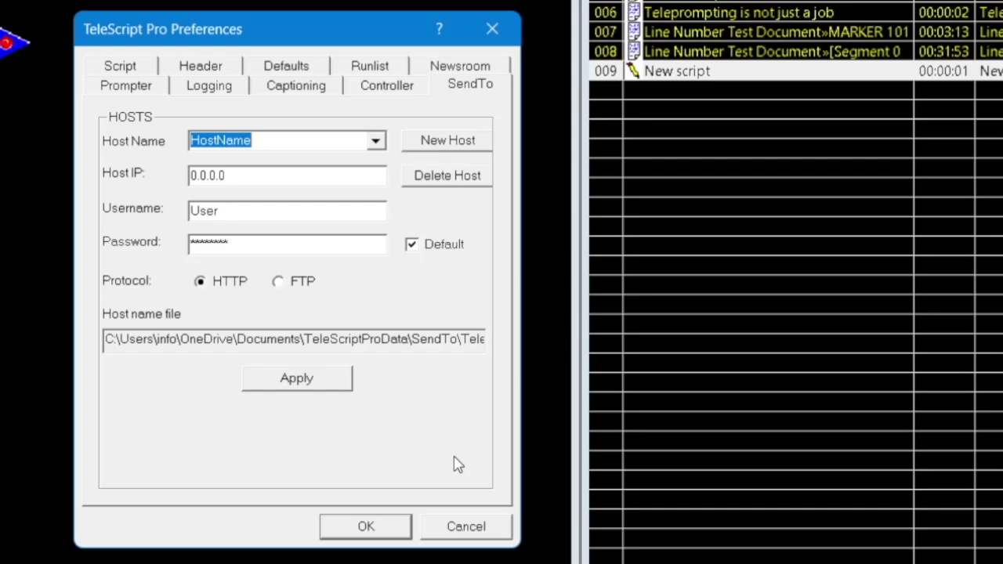
{"action": "left_click", "coordinate": [384, 535]}
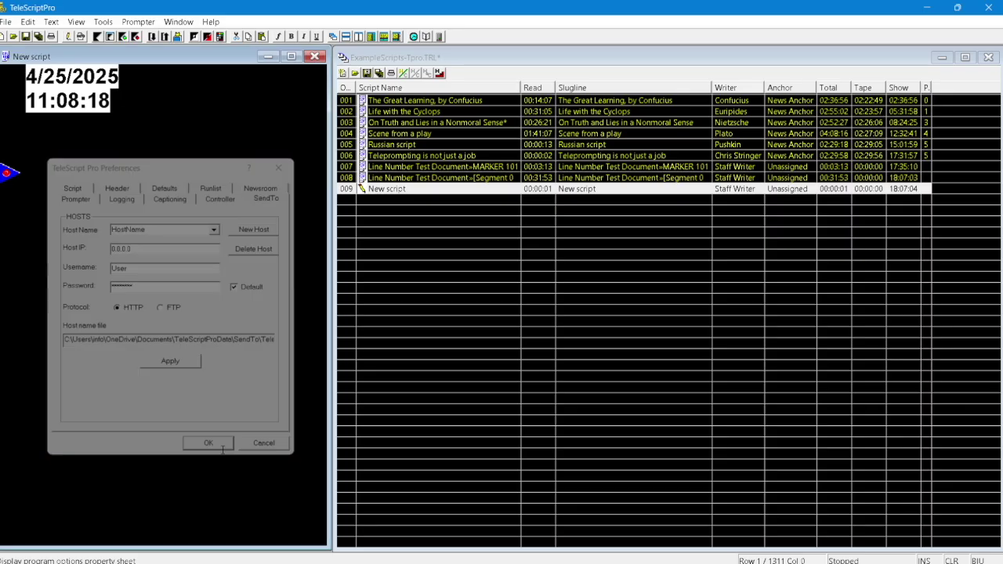